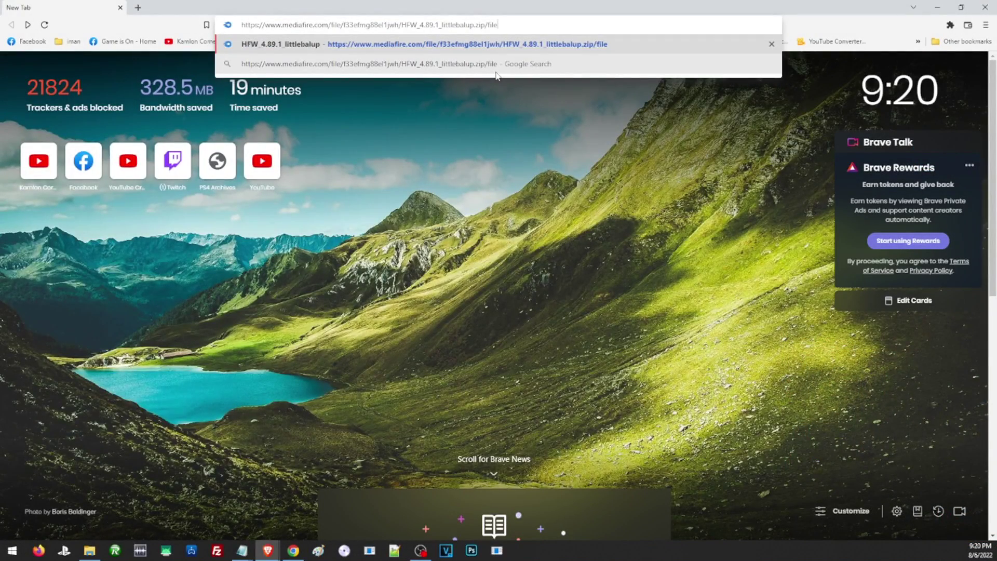
- Load the MediaFire page and save HFW_4.89.1_littlebalup.zip to the Desktop
key("Return")
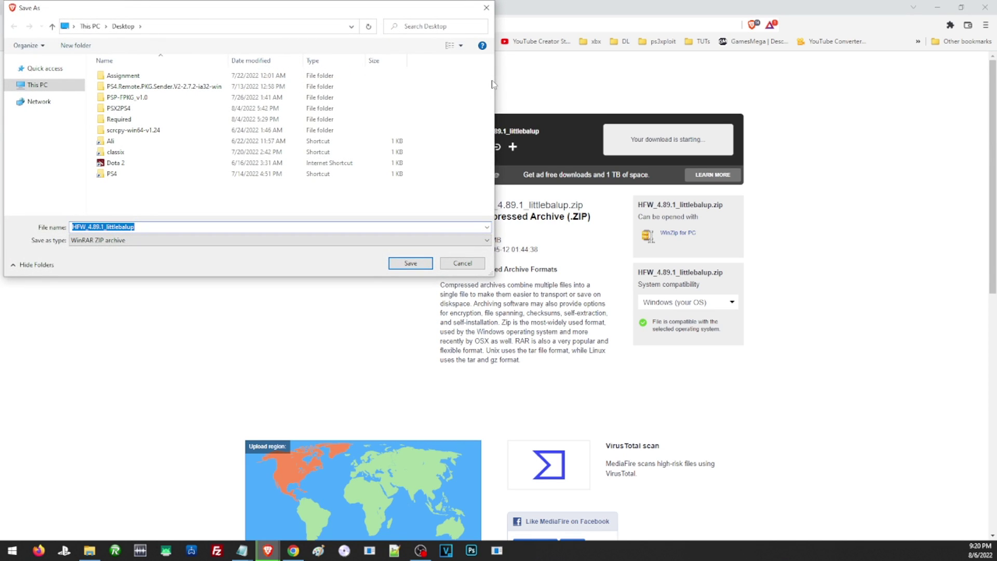
left_click(410, 263)
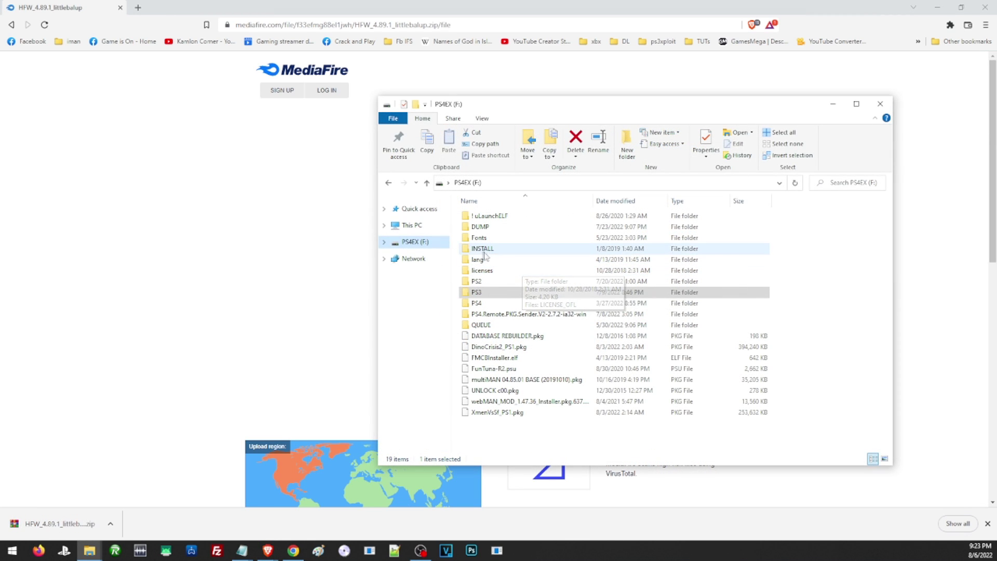
- Confirm in Properties that the PS4EX (F:) drive uses the FAT32 file system
right_click(424, 249)
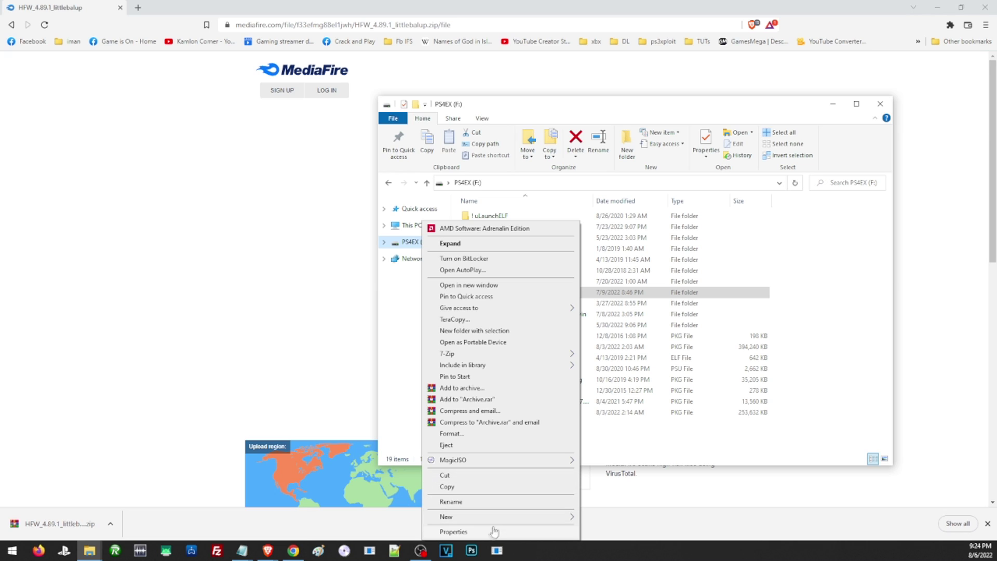
left_click(453, 532)
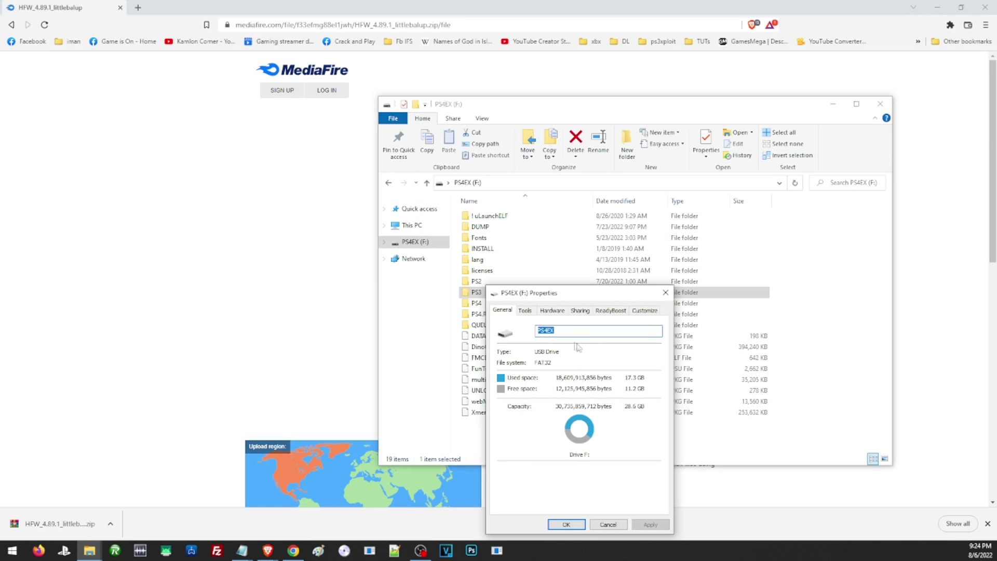
left_click(666, 294)
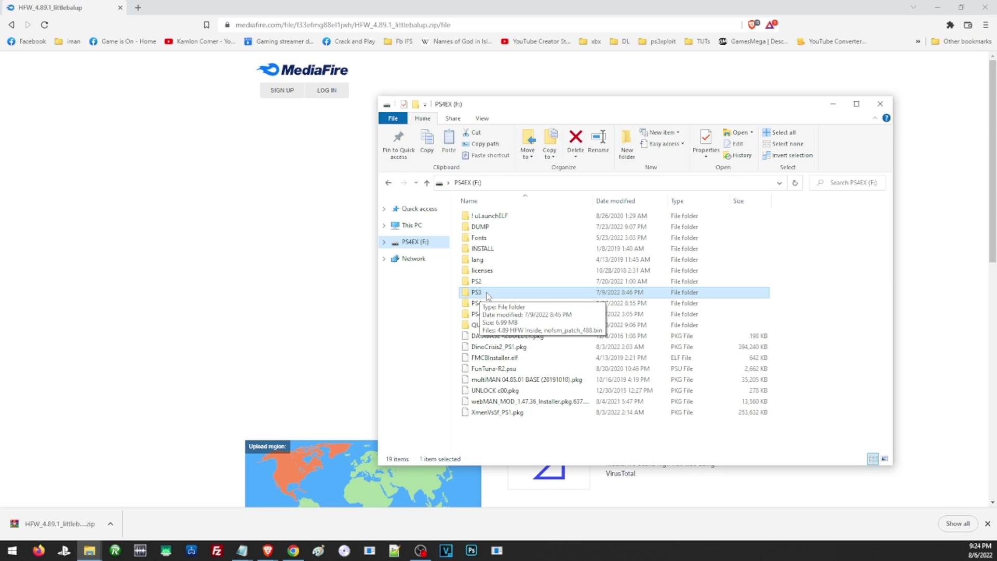
- Create a new folder named UPDATE inside the drive's PS3 folder
double_click(495, 295)
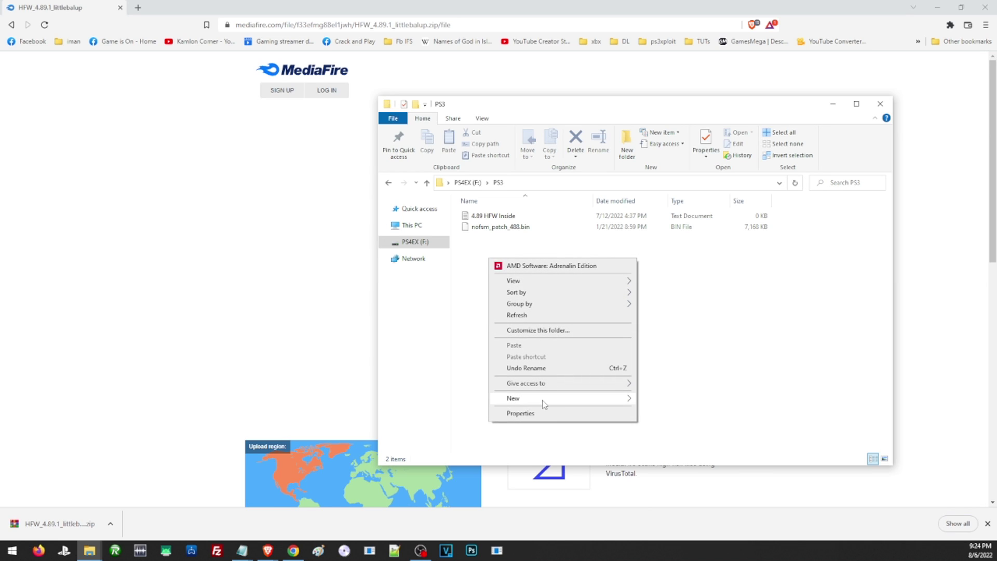
mouse_move(541, 399)
left_click(662, 399)
type("UPDATE")
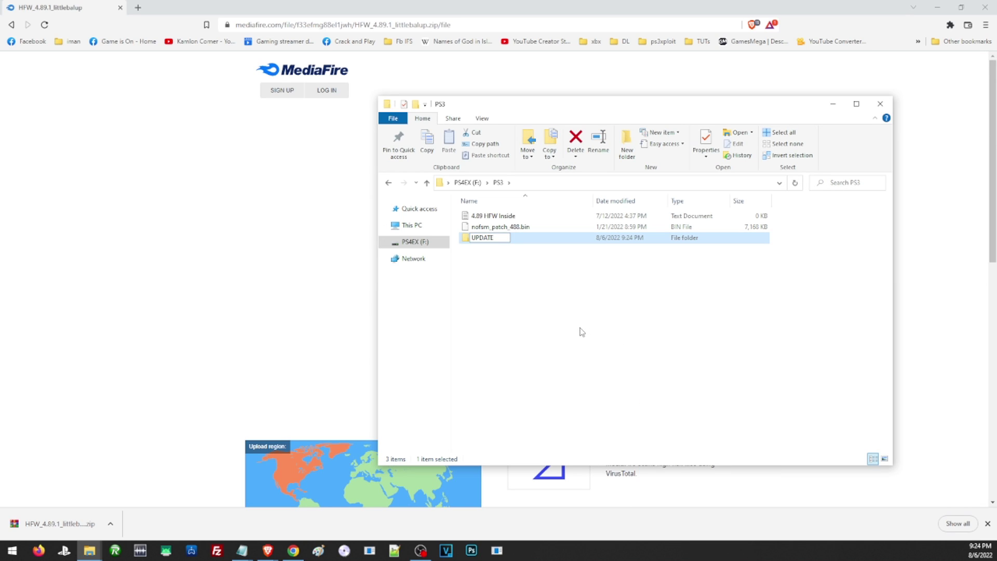
key("Return")
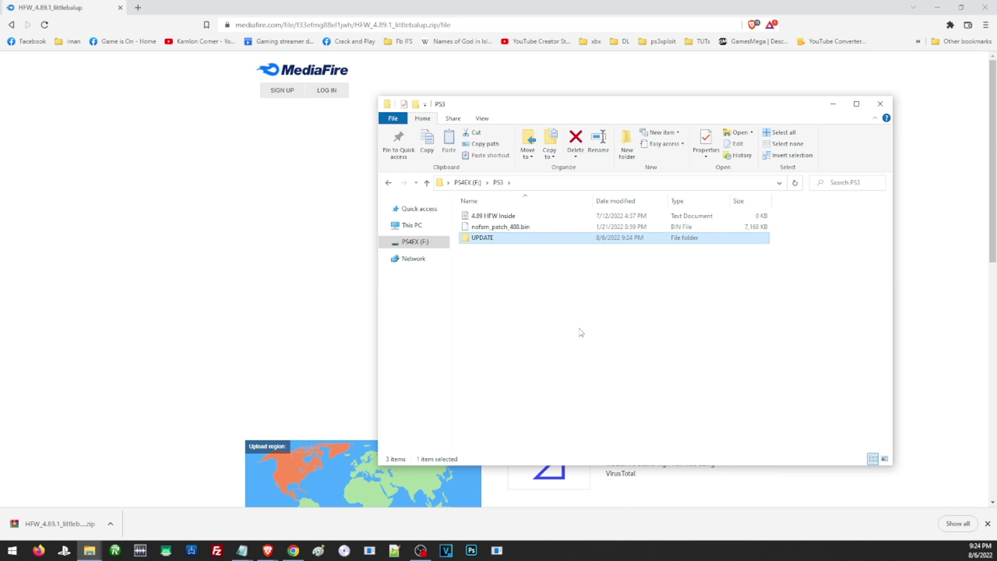
- Recheck the PS3 folder, then navigate back to the Desktop holding the firmware zip
left_click(388, 183)
double_click(481, 294)
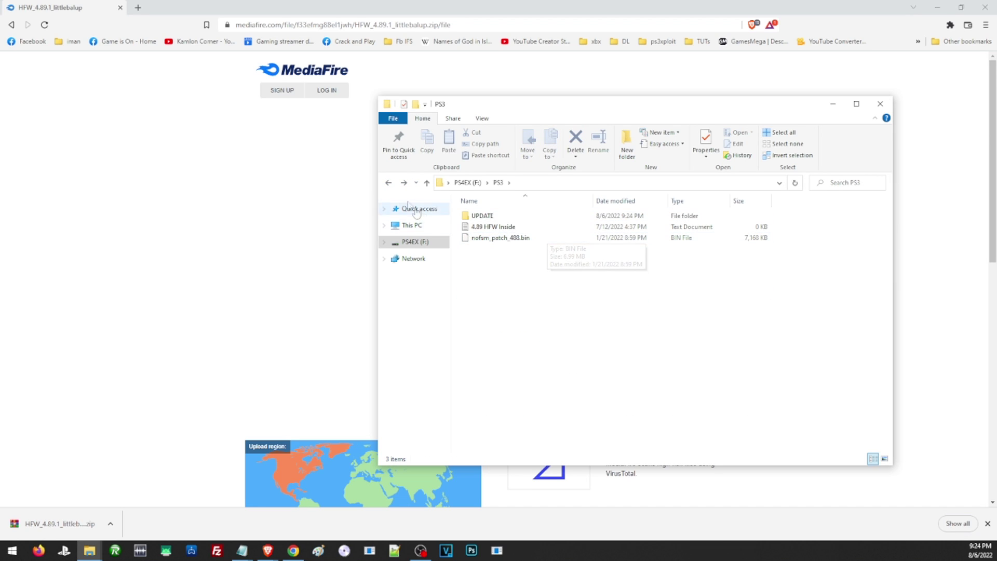
left_click(389, 183)
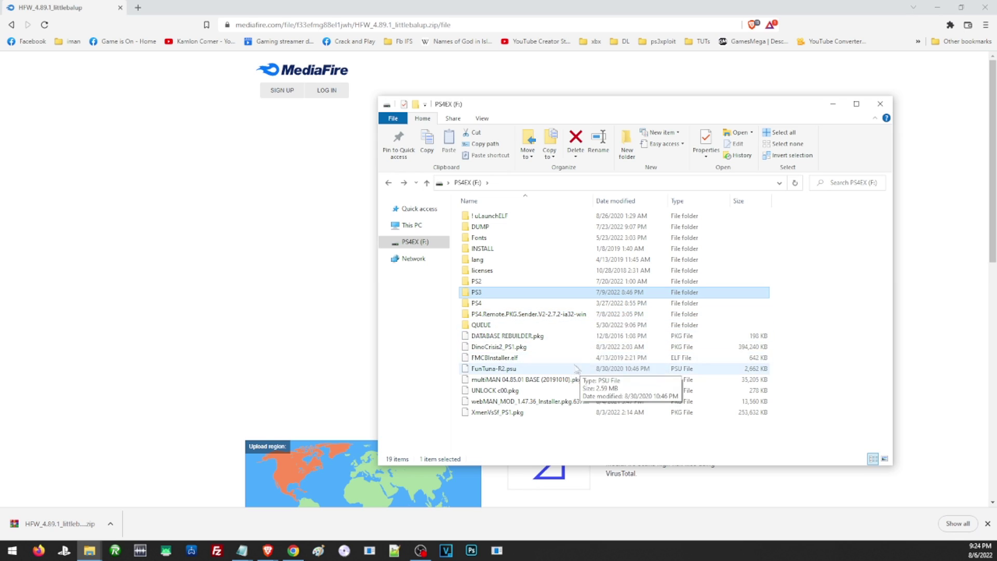
left_click(387, 184)
- Extract the HFW_4.89.1_littlebalup zip's contents onto the Desktop
left_click(500, 337)
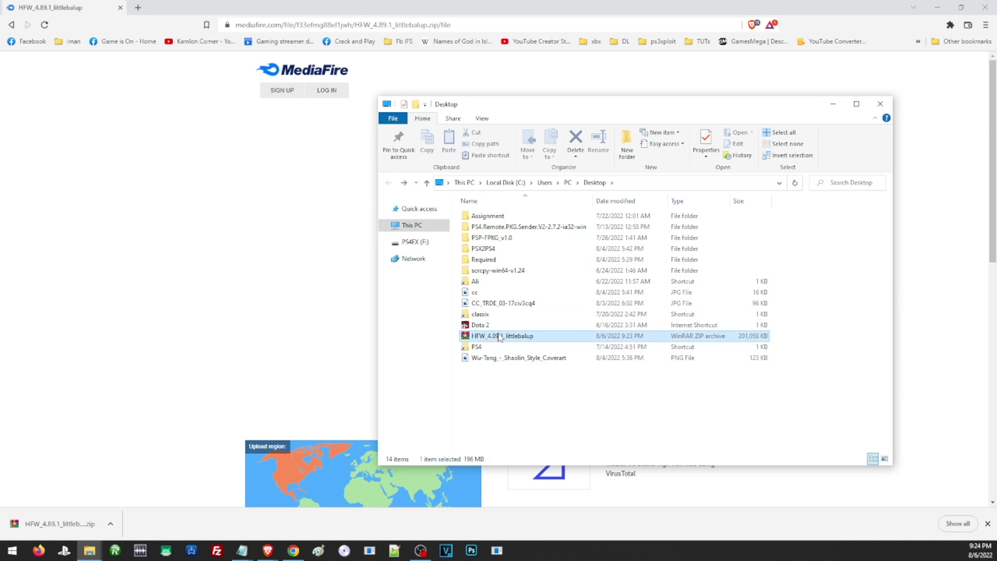
right_click(499, 336)
left_click(519, 103)
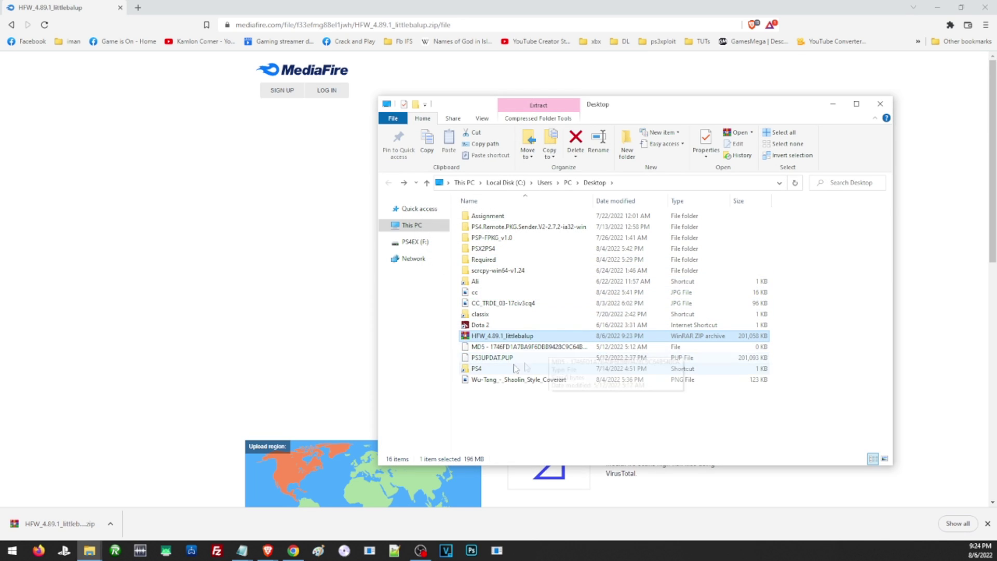
- Copy PS3UPDAT.PUP into the F:\PS3\UPDATE folder on the USB drive
left_click(514, 358)
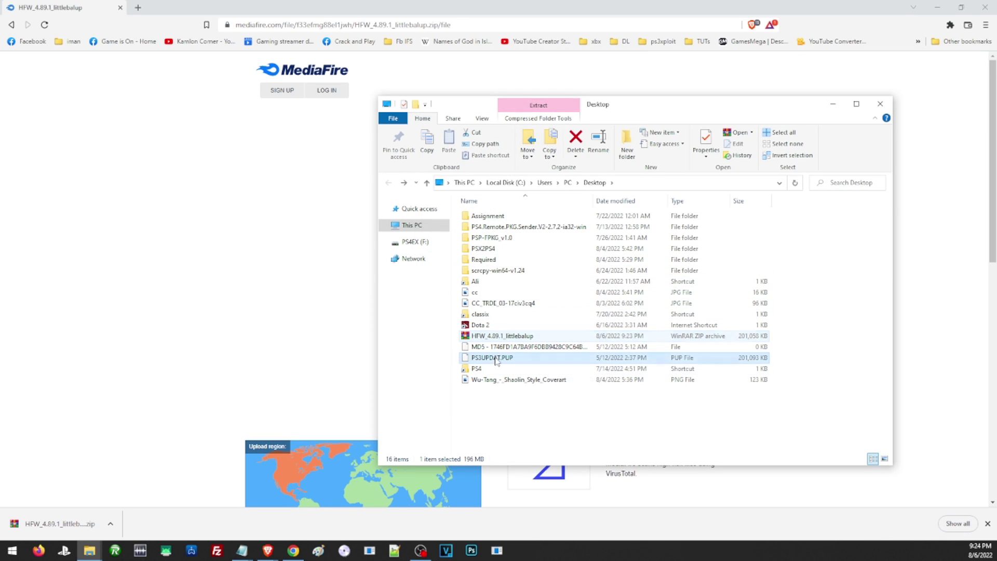
left_click(384, 243)
left_click(388, 342)
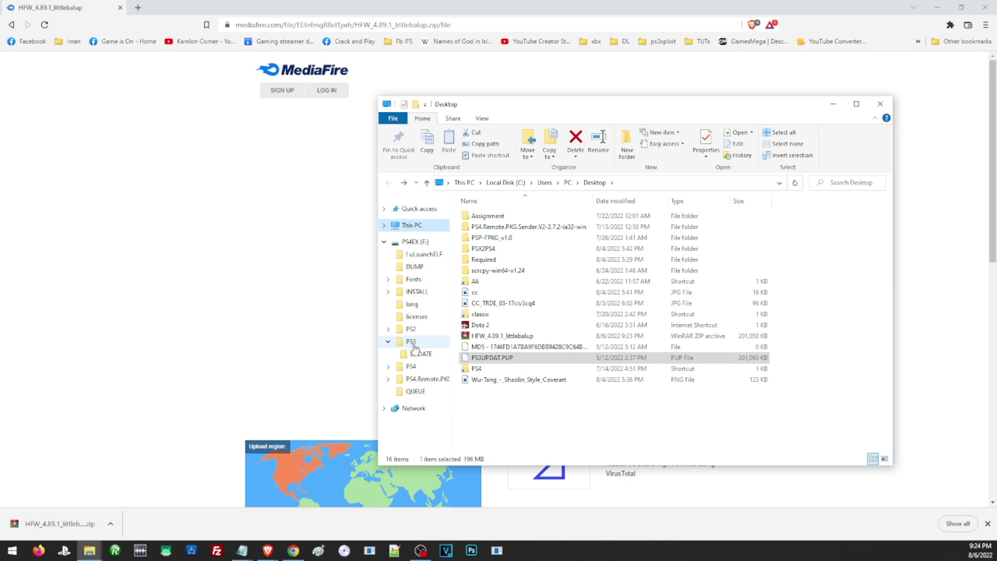
left_click_drag(492, 358, 430, 357)
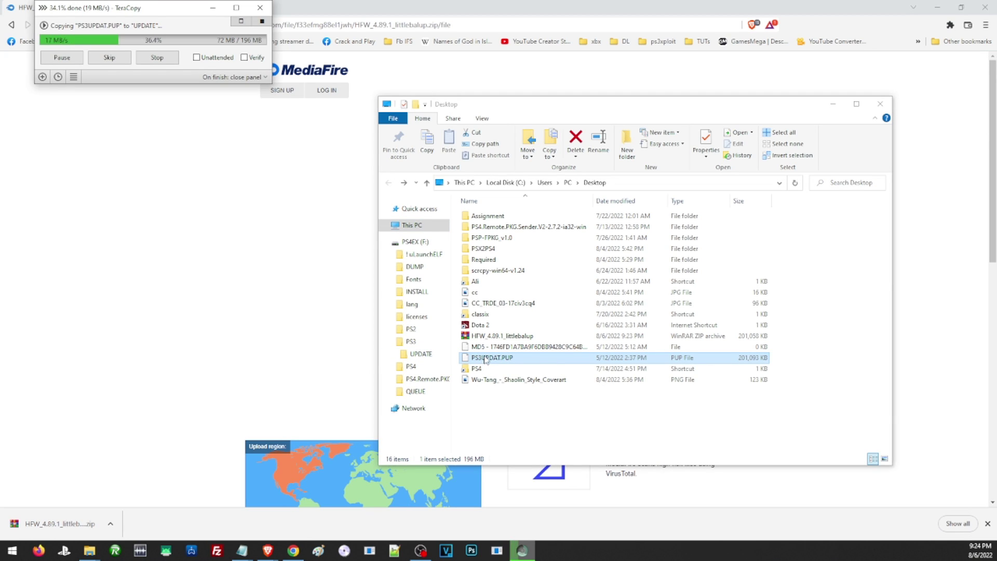
- Rename the extracted Desktop file to PS3UPDAT.PUP
left_click(491, 362)
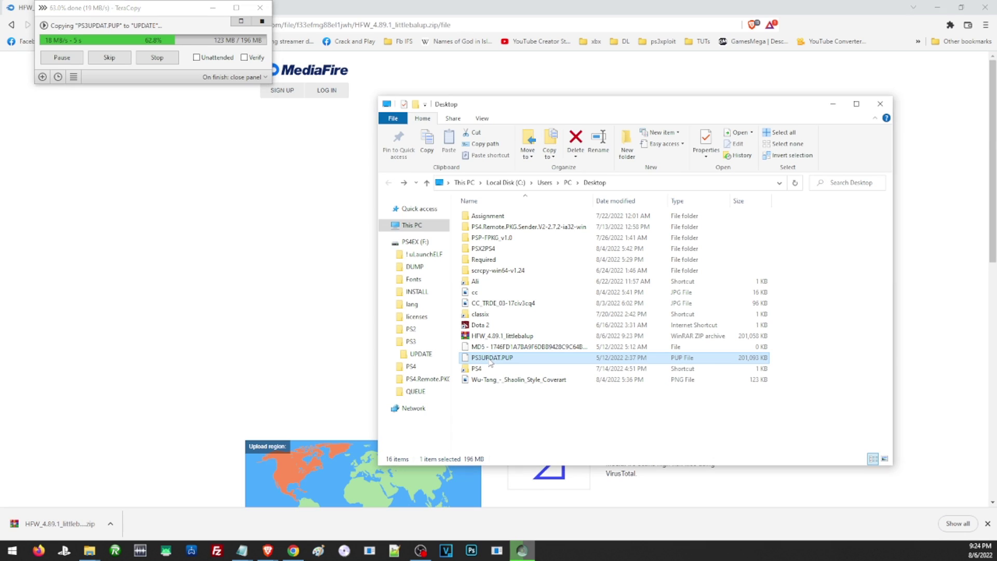
left_click(511, 360)
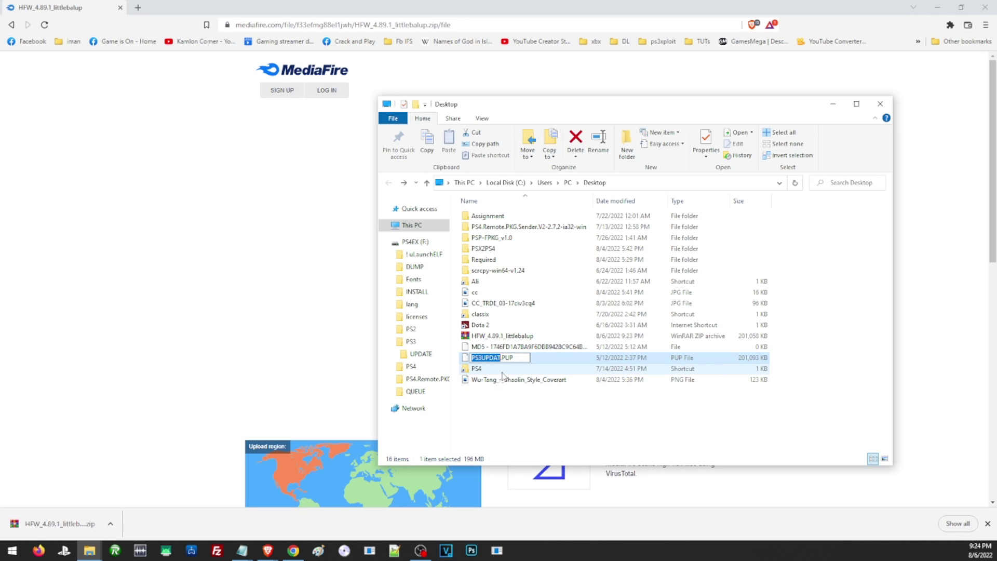
left_click(490, 398)
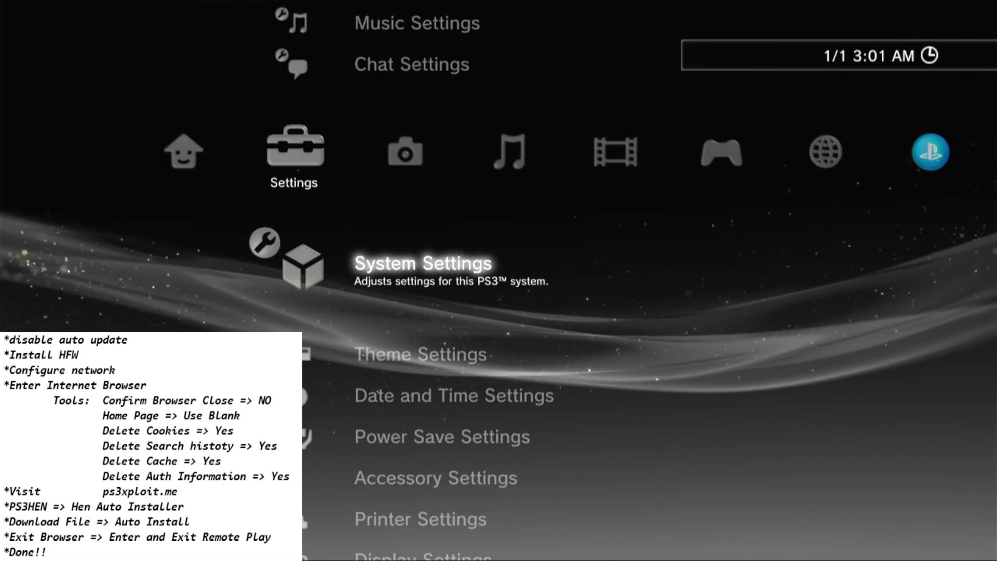
- Check under System Settings that Automatic Update stays Off
key("Return")
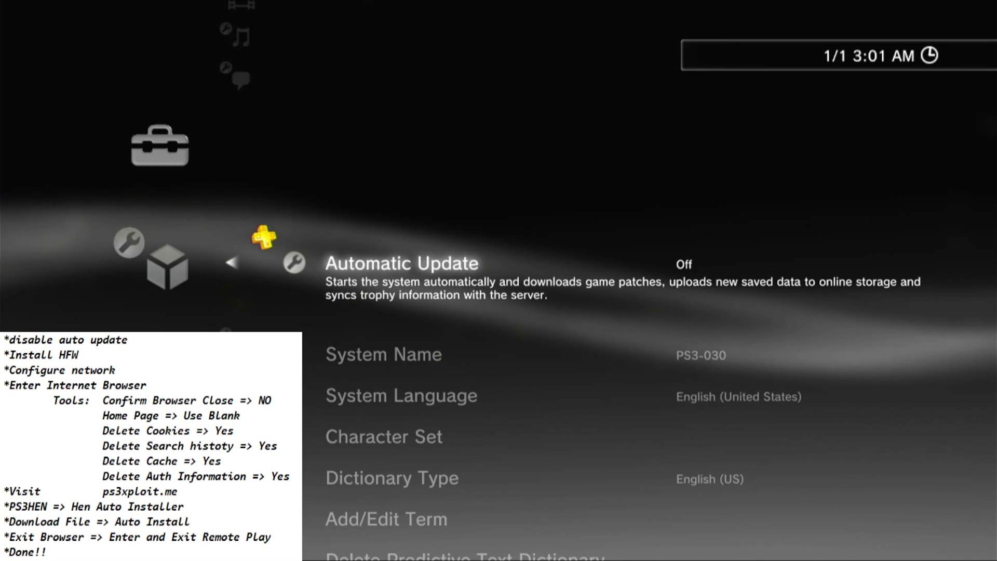
key("Return")
key("Return")
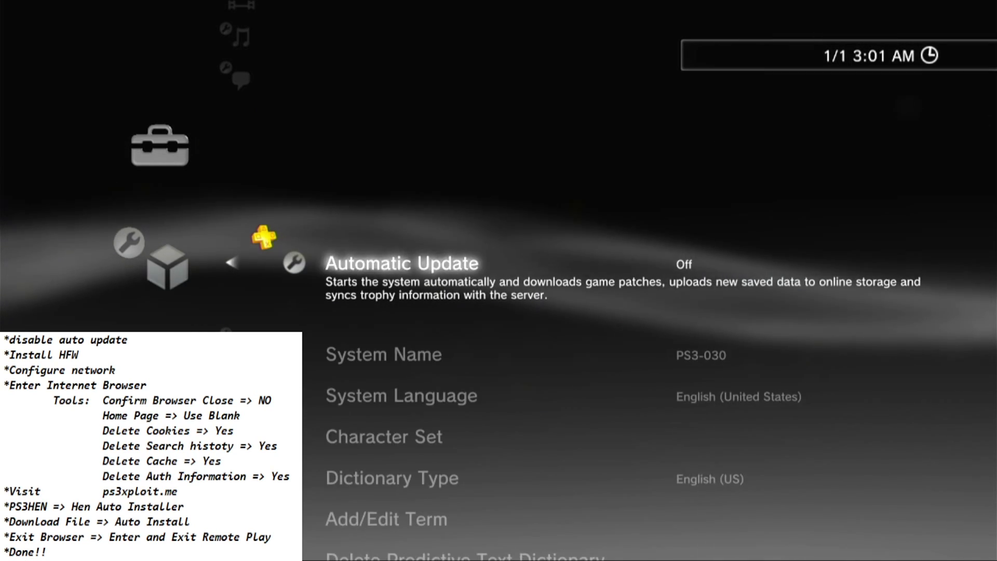
key("Escape")
- Open System Update and highlight Update via Storage Media
key("Up")
key("Up")
key("Up")
key("Up")
key("Up")
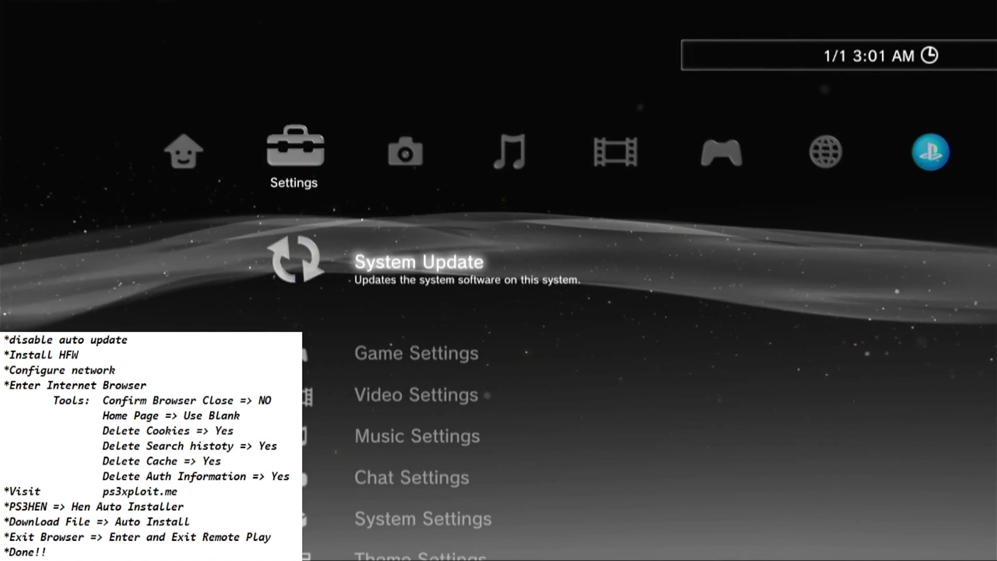
key("Return")
key("Down")
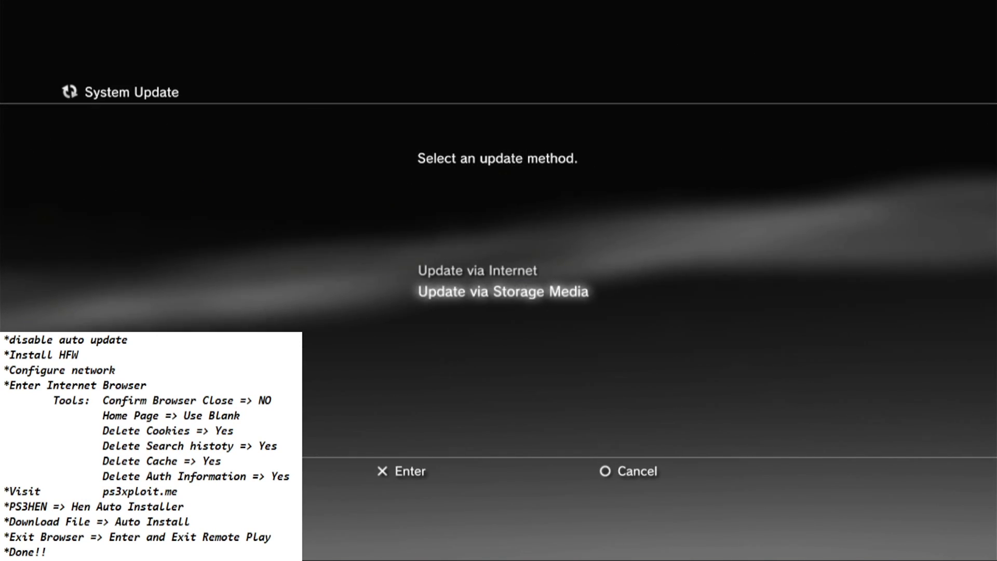
- Install the 4.89.2 HFW found on the USB drive, accepting the user agreement and starting the update
key("Return")
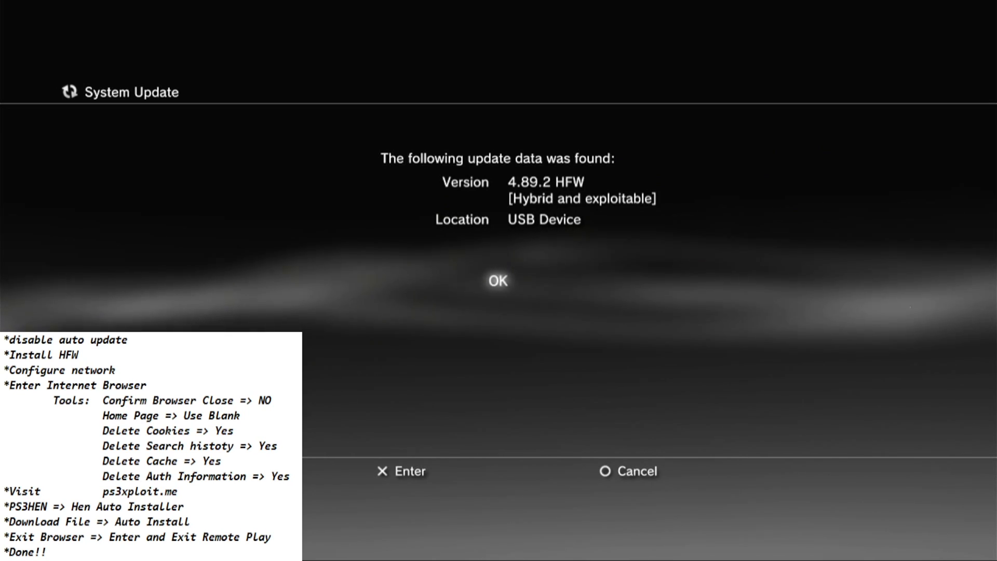
key("Return")
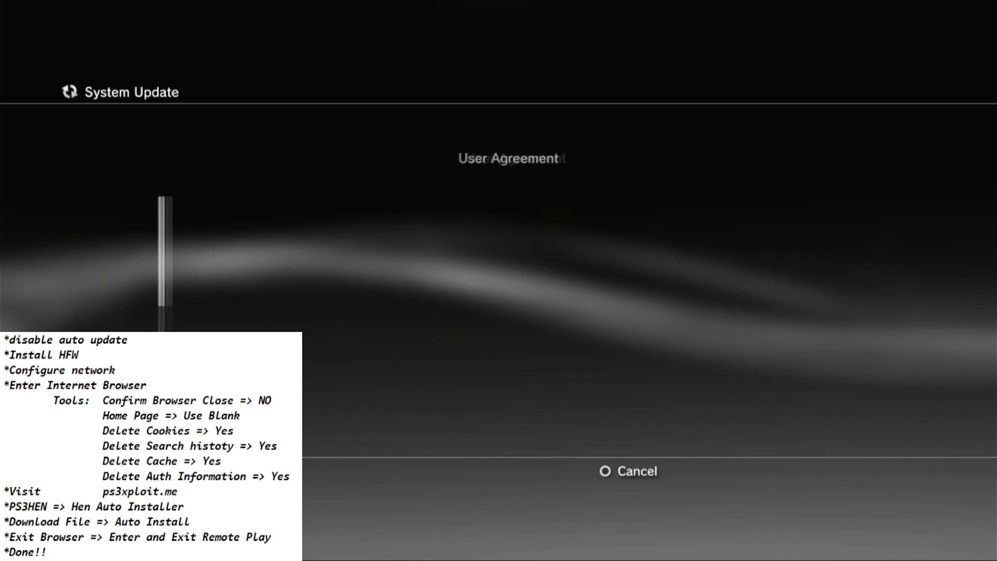
key("Return")
key("Down")
key("Return")
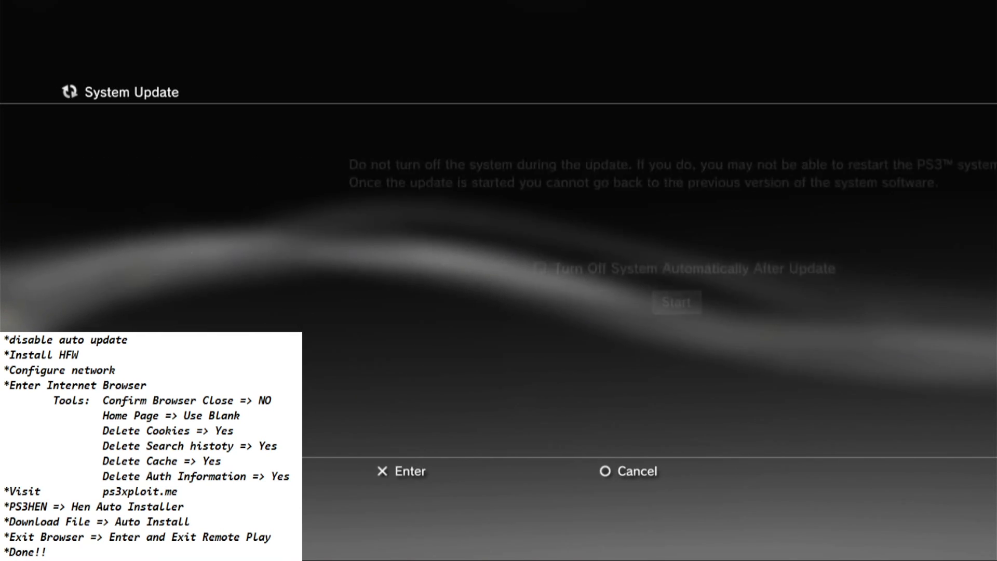
key("Return")
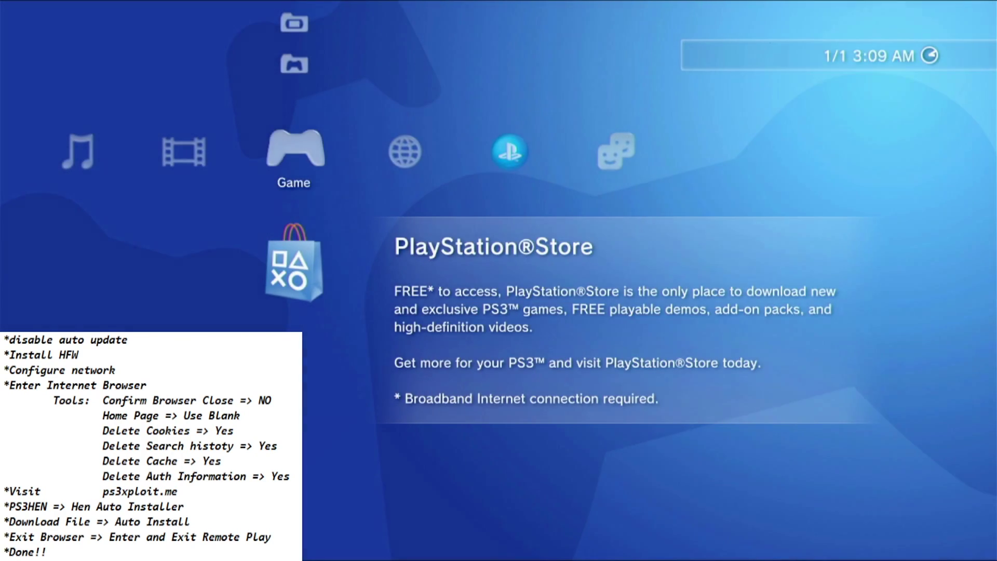
- Review Network Settings, then move right to Internet Browser in the Network column
key("Left")
key("Left")
key("Left")
key("Left")
key("Left")
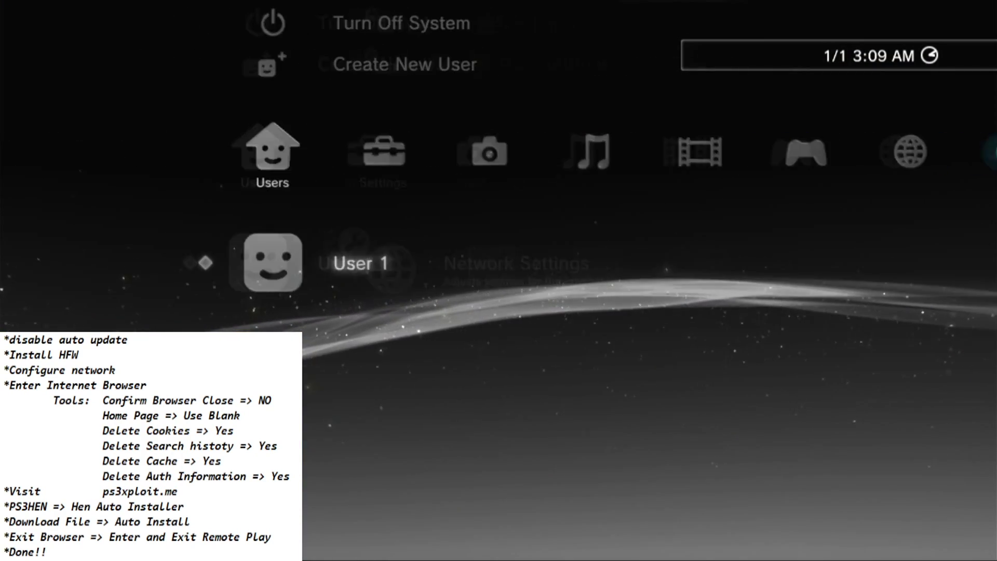
key("Right")
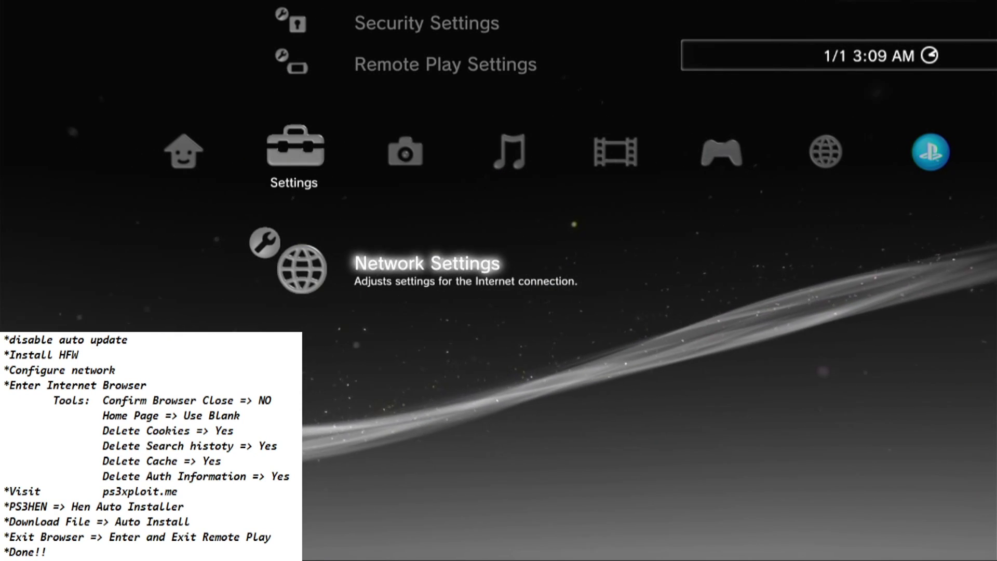
key("Return")
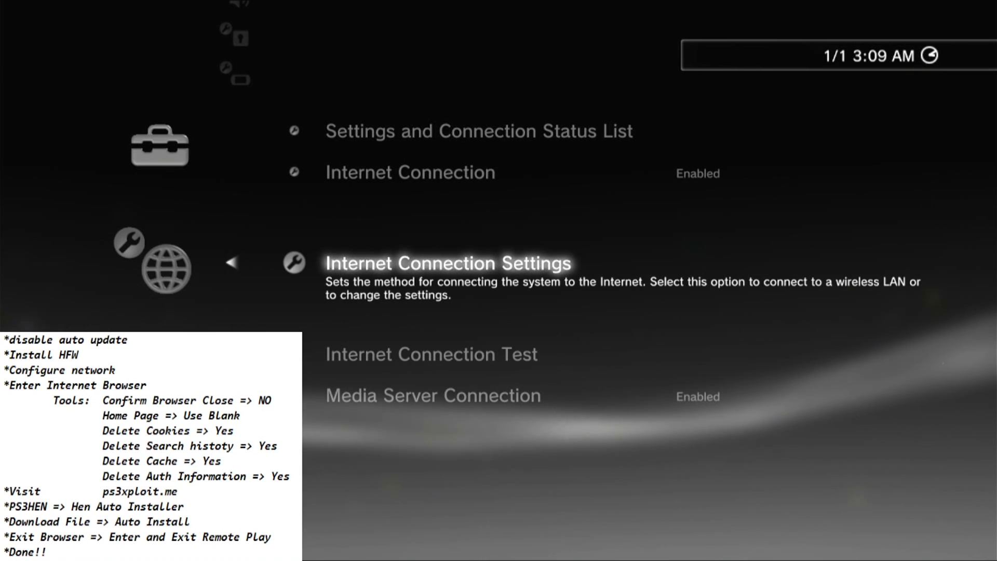
key("Escape")
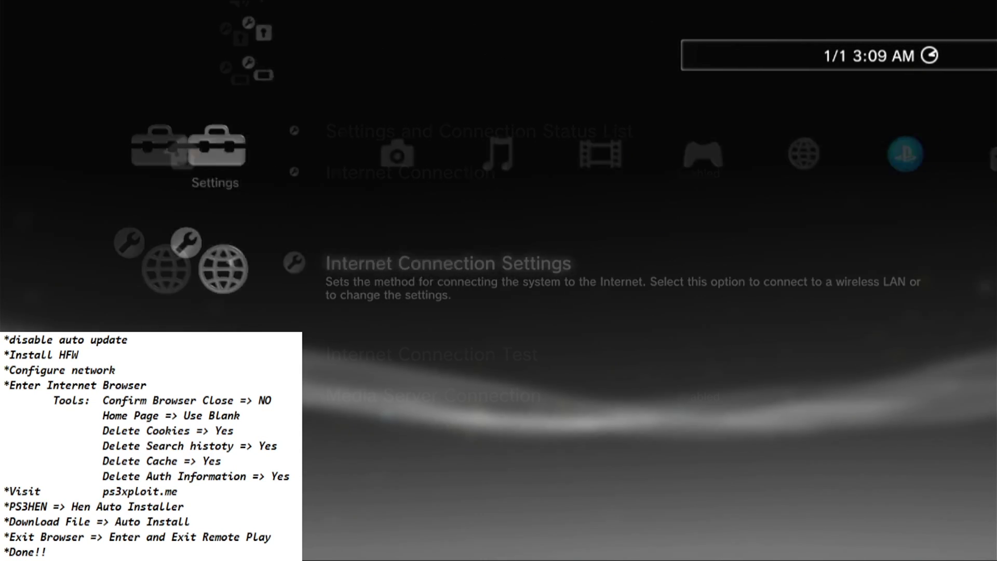
key("Right")
key("Right")
key("Right")
key("Right")
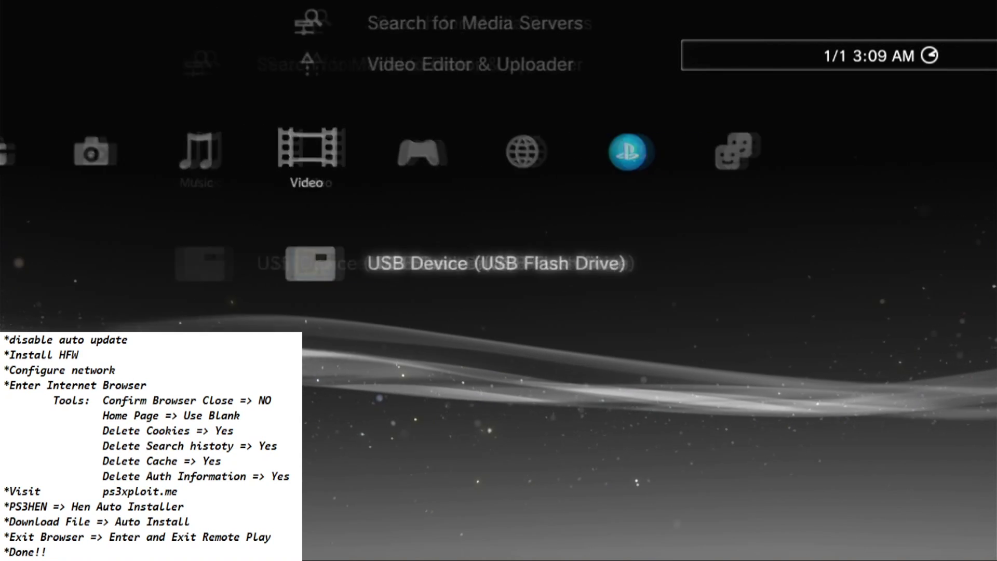
key("Right")
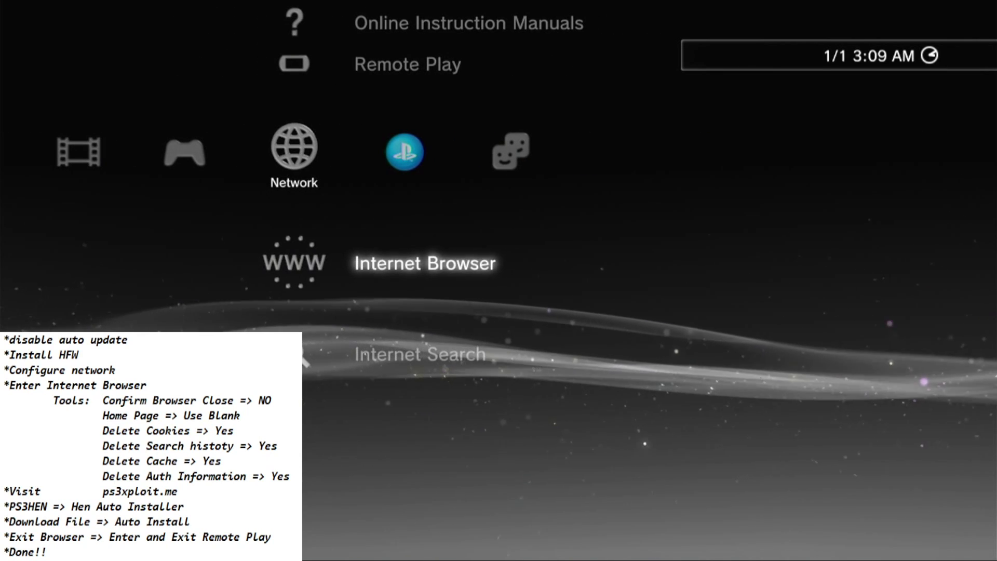
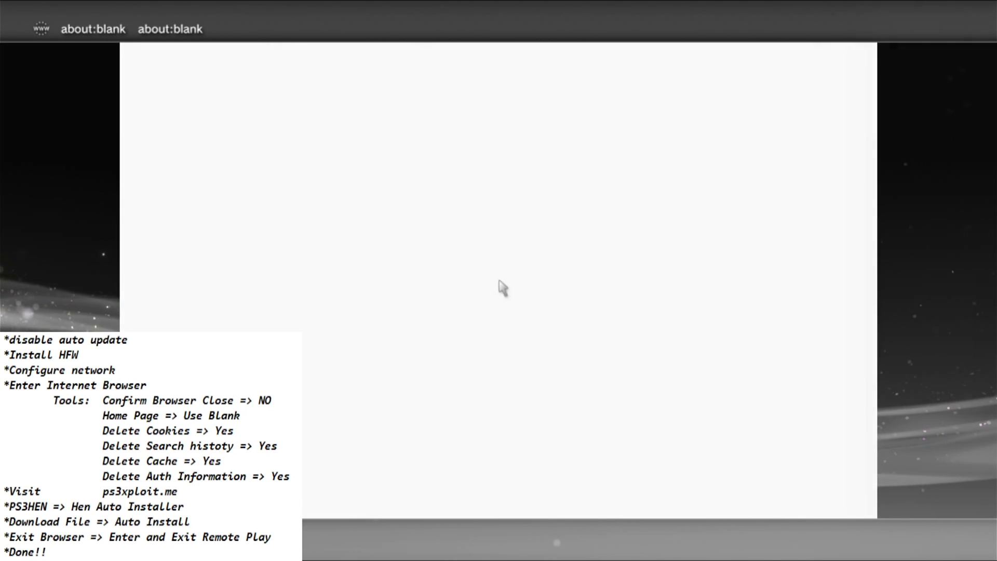
- Turn Confirm Browser Close to Off in the browser Tools settings
key("t")
key("Up")
key("Up")
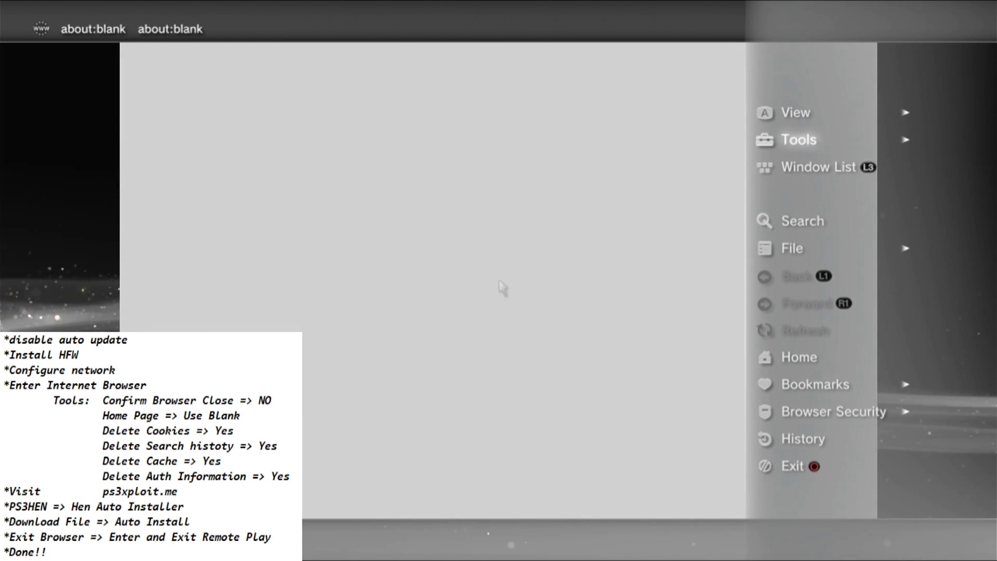
key("Right")
key("Down")
key("Down")
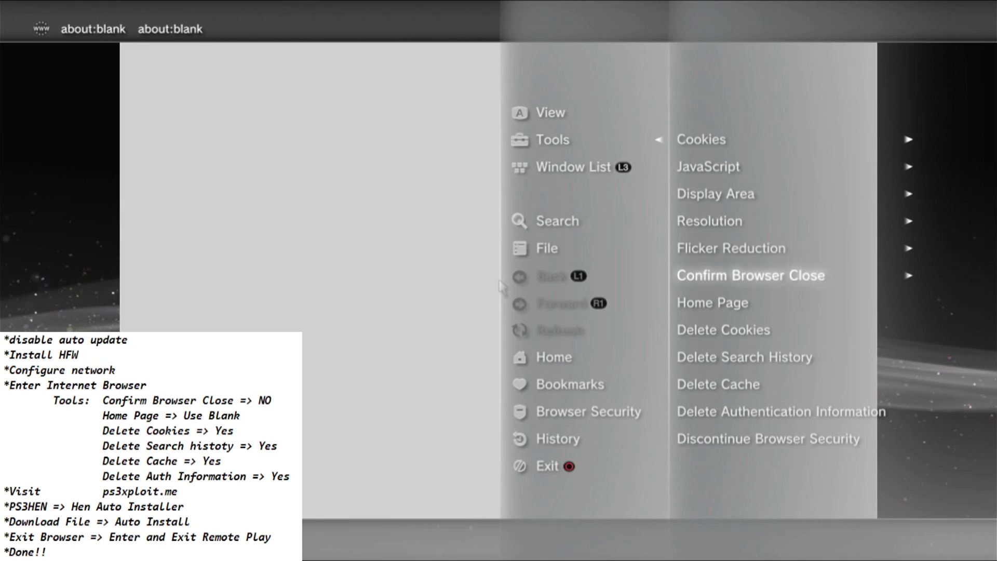
key("Right")
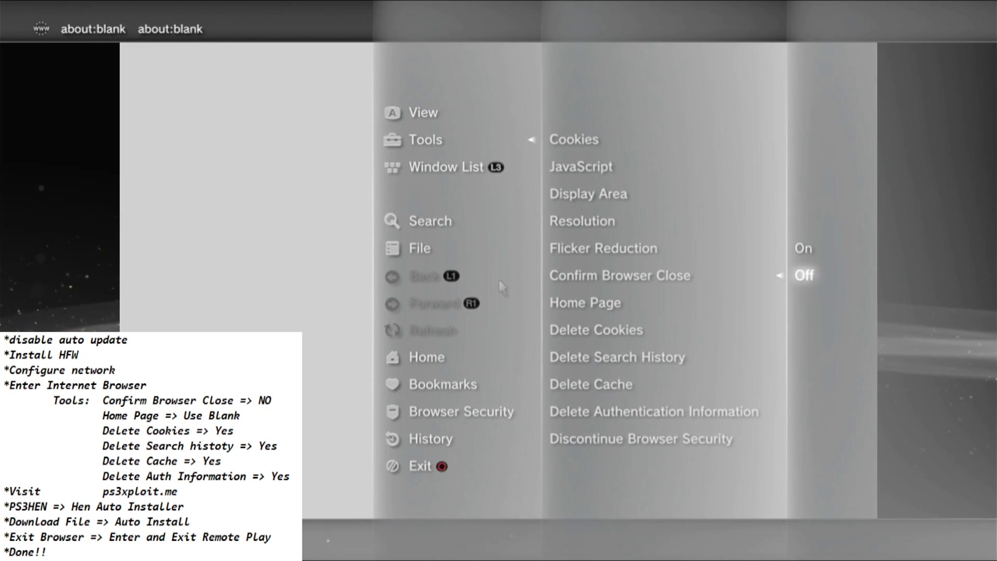
key("Return")
- Set the home page to Use Blank Page and confirm with OK
key("Escape")
key("Up")
key("Right")
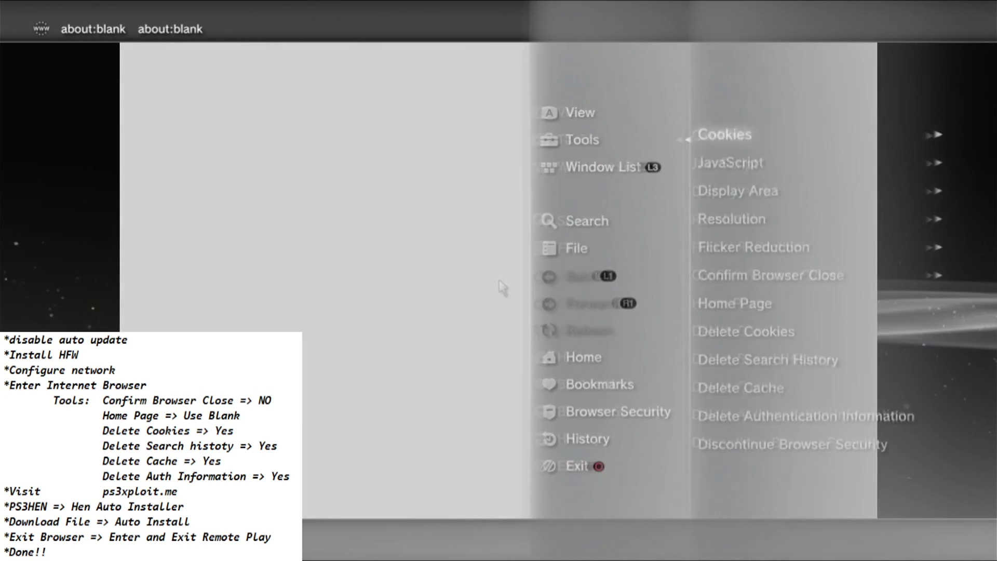
key("Down")
key("Down")
key("Down")
key("Down")
key("Return")
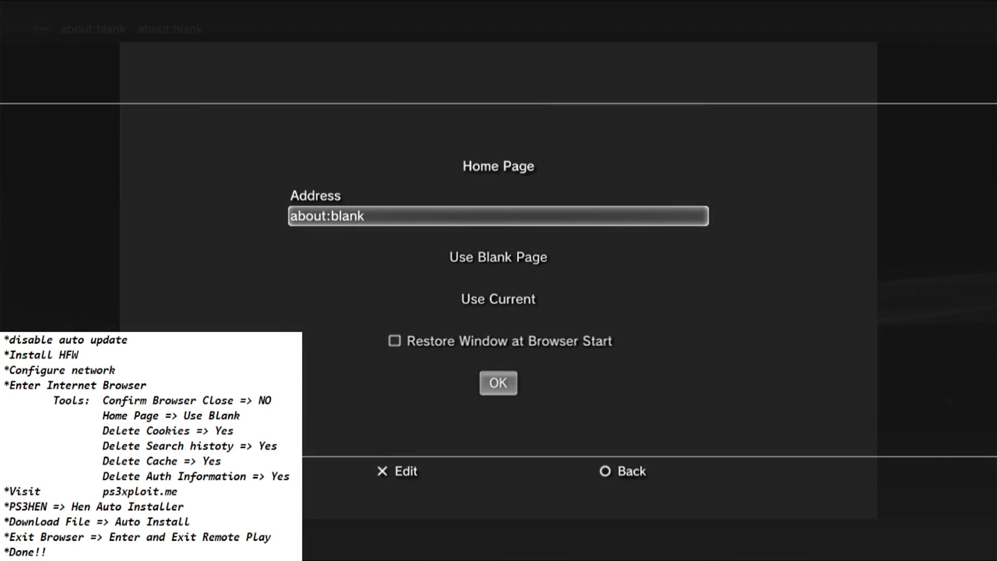
key("Down")
key("Down")
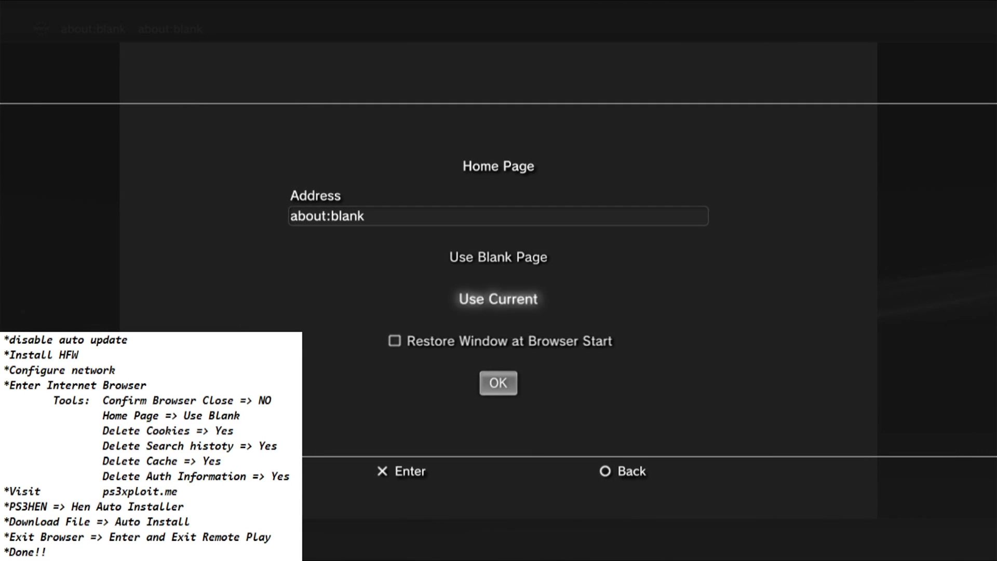
key("Down")
key("Down")
key("Return")
key("Escape")
- Delete all cookies, answering Yes to the confirmation
key("Up")
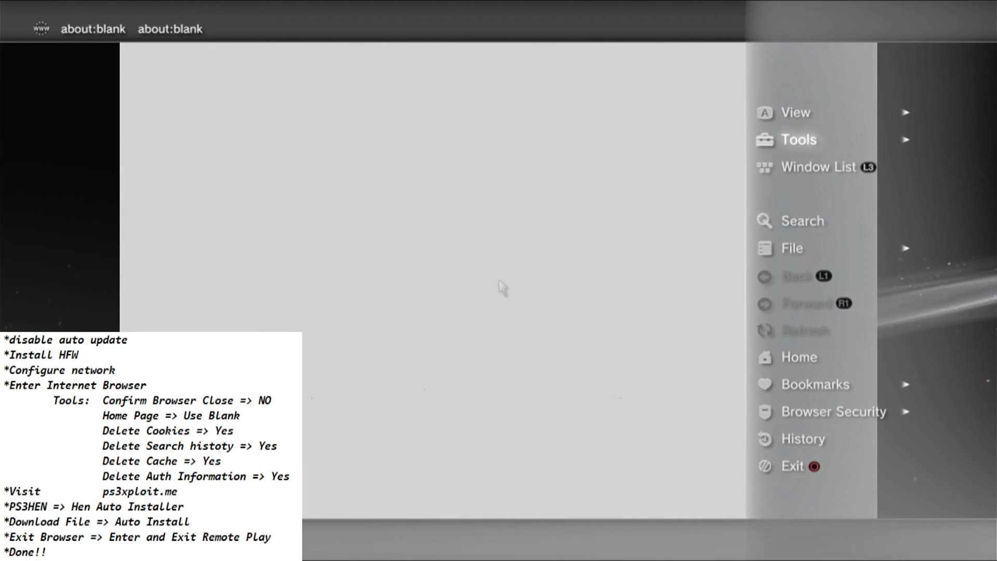
key("Right")
key("Down")
key("Down")
key("Return")
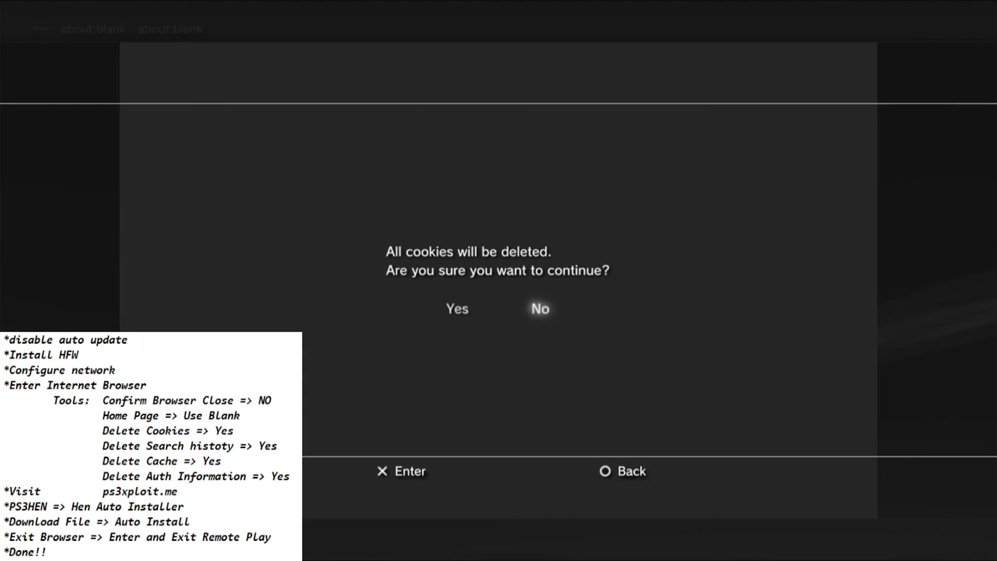
key("Left")
key("Return")
- Delete the search history, answering Yes to the confirmation
key("Escape")
key("Up")
key("Right")
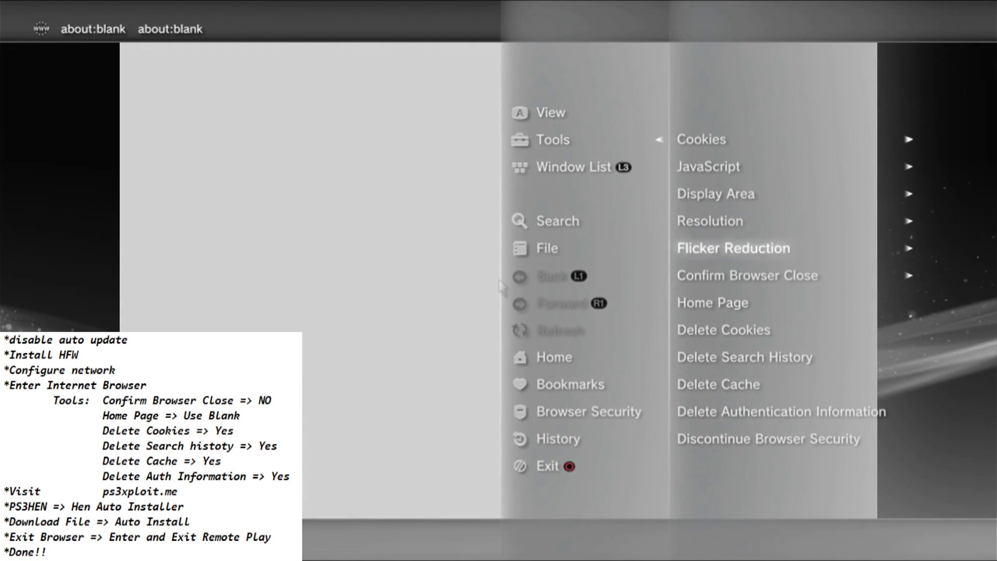
key("Return")
key("Left")
key("Return")
- Delete the cache memory, answering Yes to the confirmation
key("Escape")
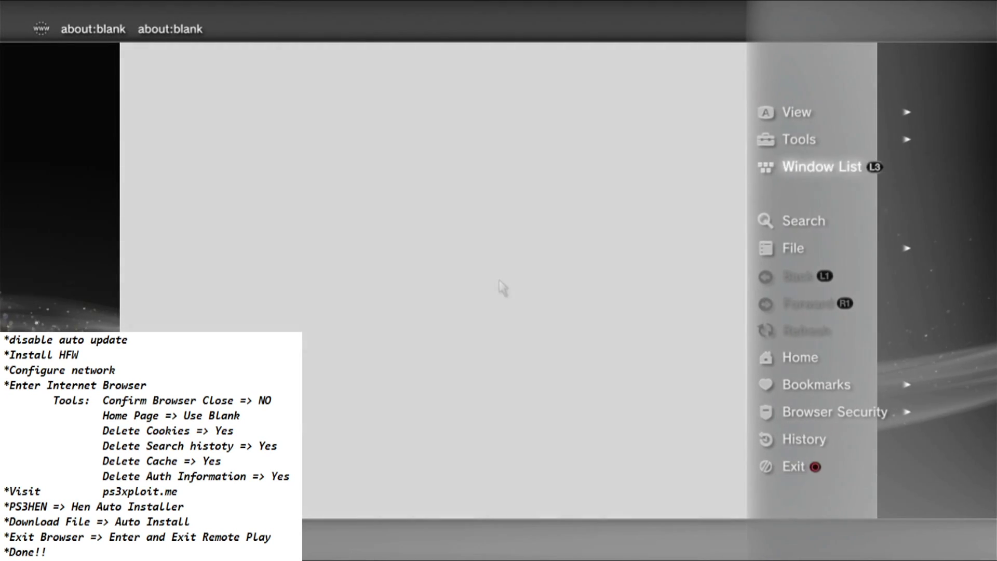
key("Up")
key("Right")
key("Down")
key("Down")
key("Down")
key("Down")
key("Down")
key("Down")
key("Down")
key("Down")
key("Return")
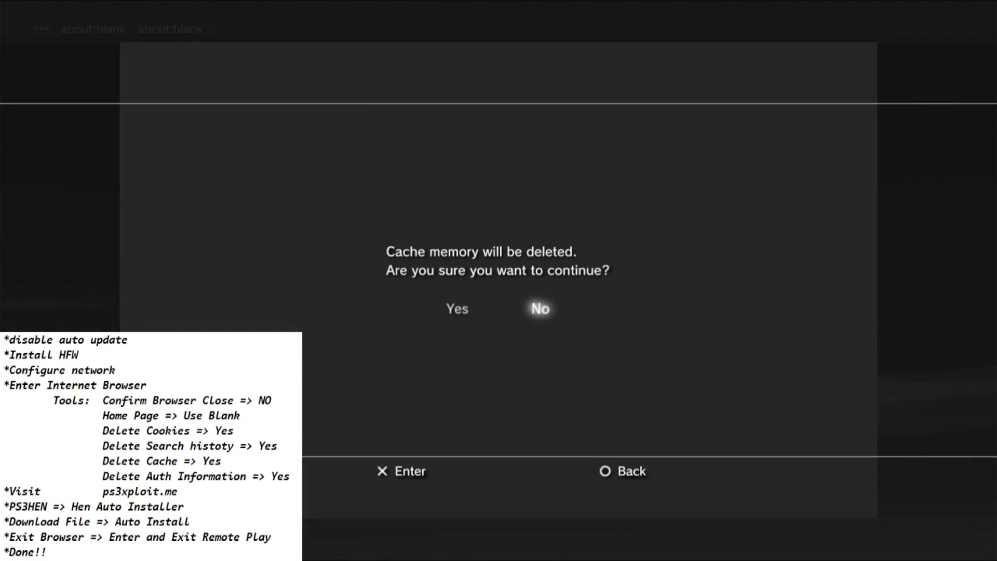
key("Left")
key("Return")
- Delete the authentication information, then exit the browser to the XMB
key("Escape")
key("Right")
key("Down")
key("Down")
key("Down")
key("Down")
key("Down")
key("Down")
key("Down")
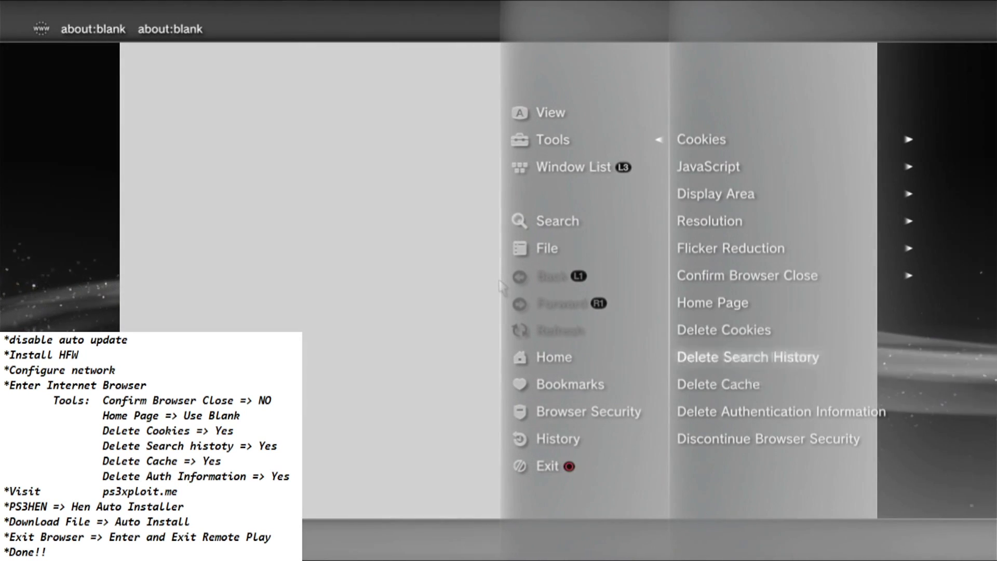
key("Return")
key("Left")
key("Return")
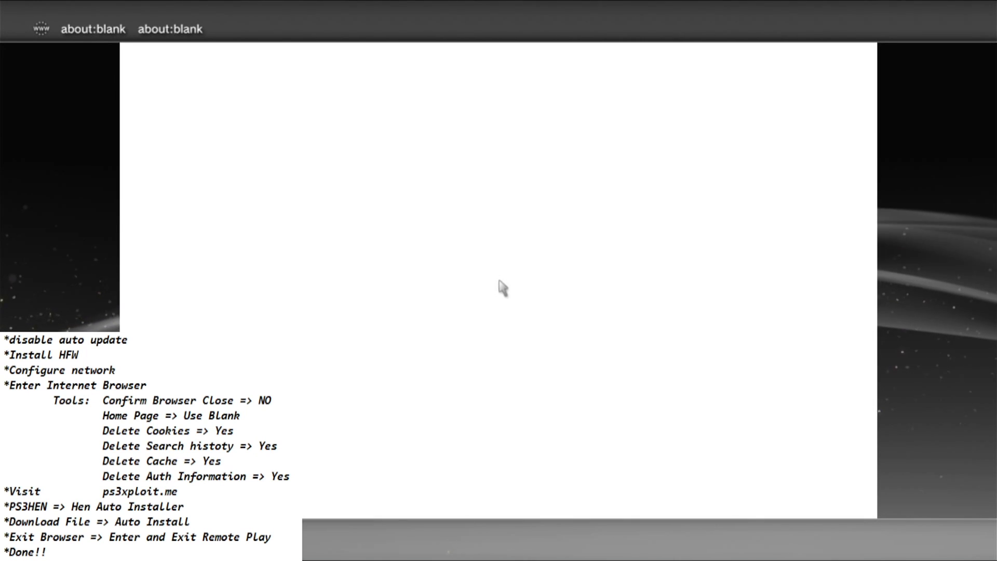
key("BackSpace")
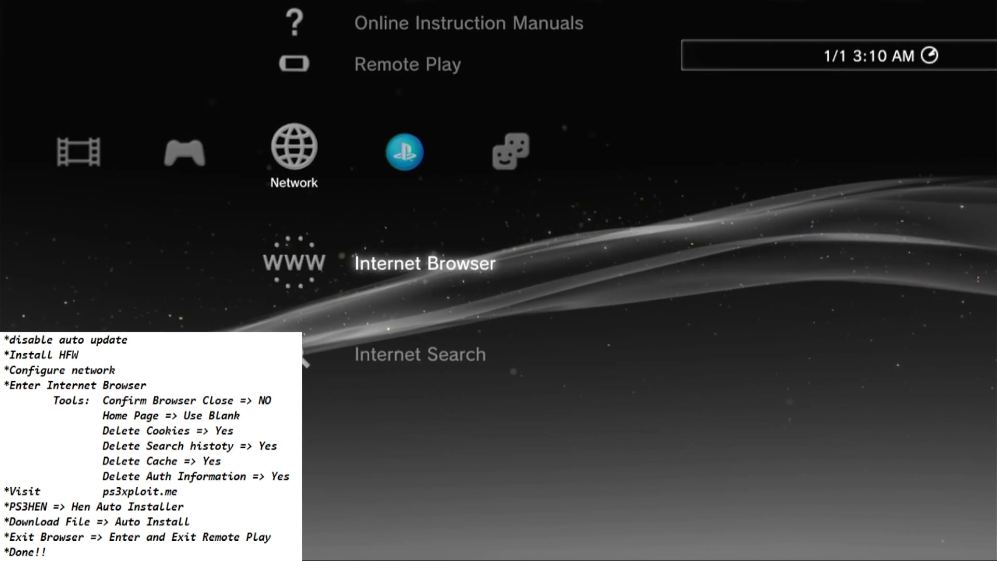
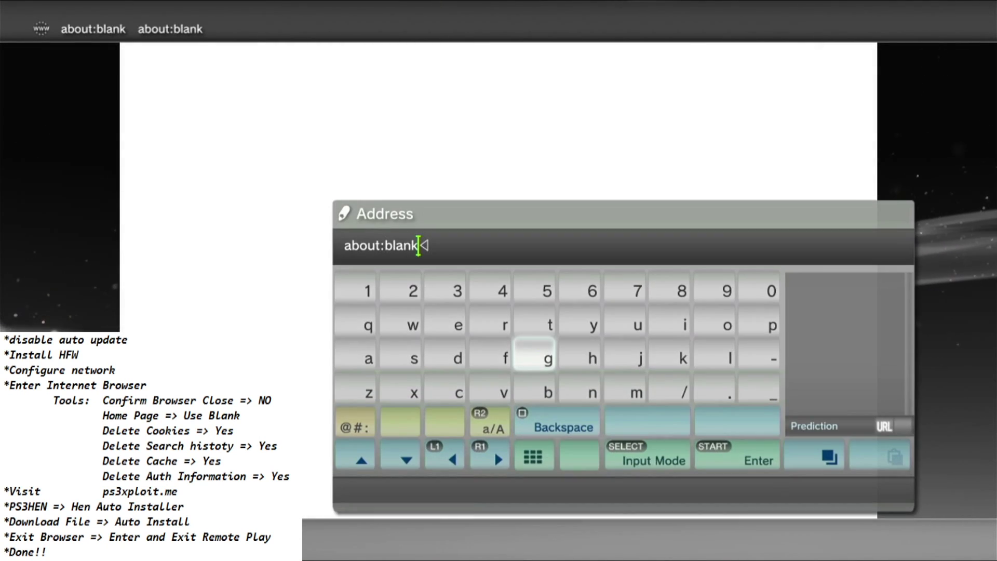
- Replace about:blank with the ps3xploit.me address suggestion and load the site
type("g")
key("BackSpace")
key("BackSpace")
key("BackSpace")
key("BackSpace")
key("BackSpace")
key("BackSpace")
key("BackSpace")
key("BackSpace")
key("BackSpace")
key("BackSpace")
key("BackSpace")
key("BackSpace")
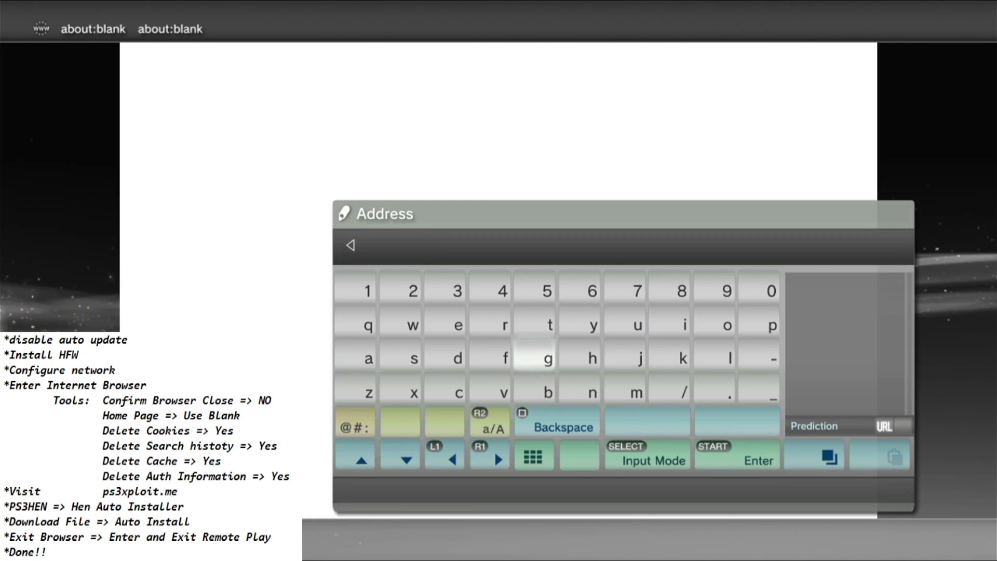
key("Right")
key("Right")
key("Right")
key("Right")
key("Right")
key("Up")
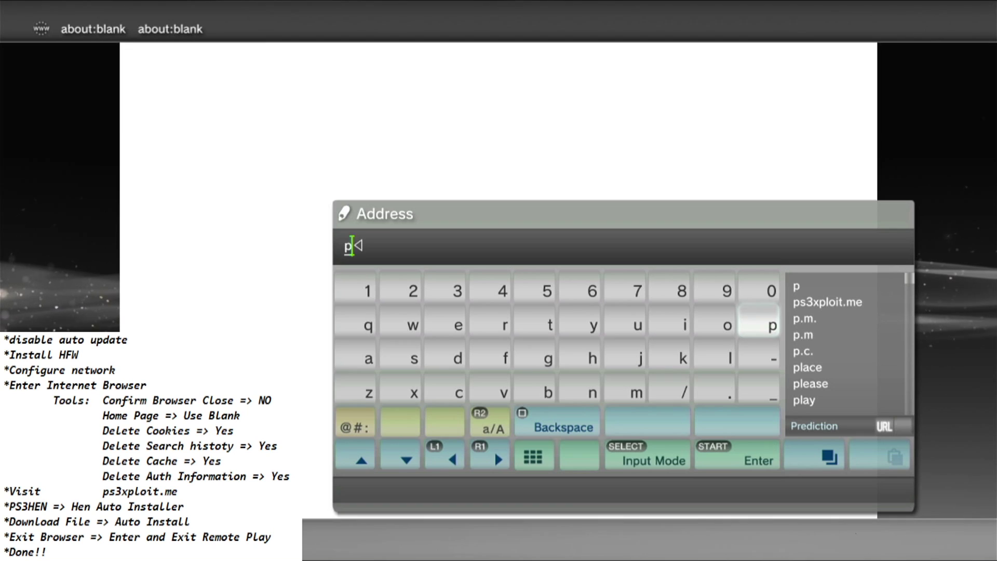
type("p")
key("Right")
key("Down")
key("Return")
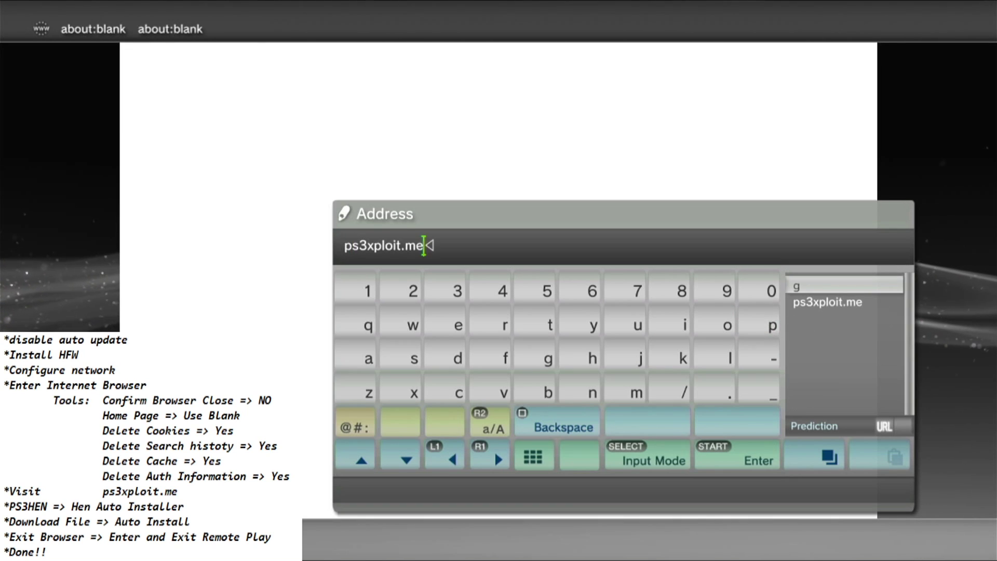
key("Return")
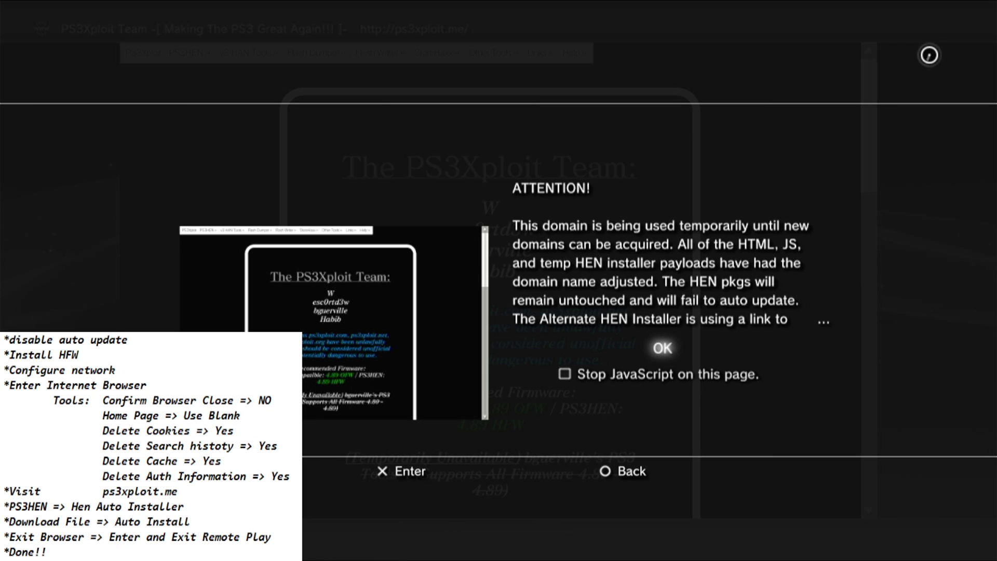
- Dismiss the ATTENTION notice and open PS3HEN > HEN Auto Installer from the site menu
key("Return")
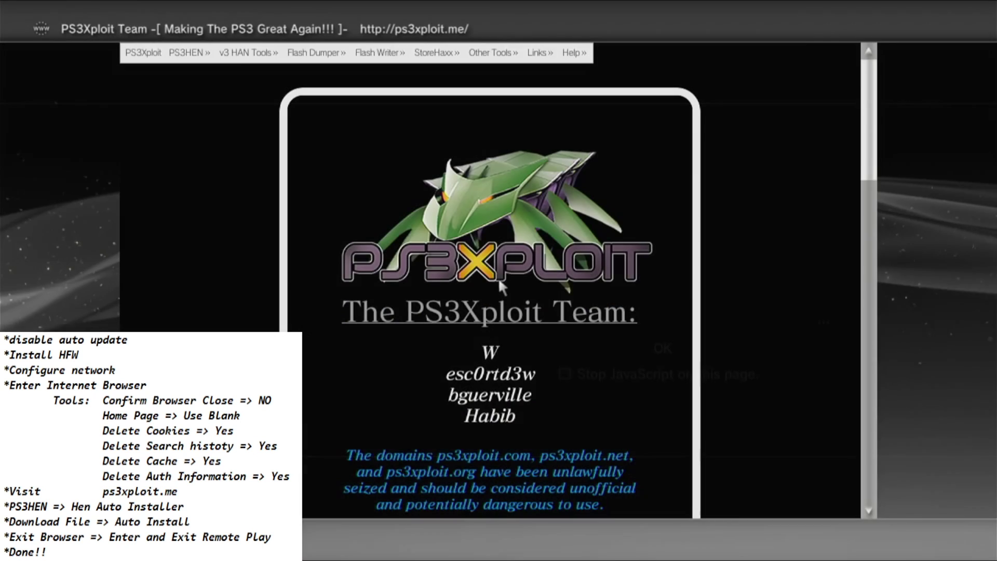
mouse_move(493, 57)
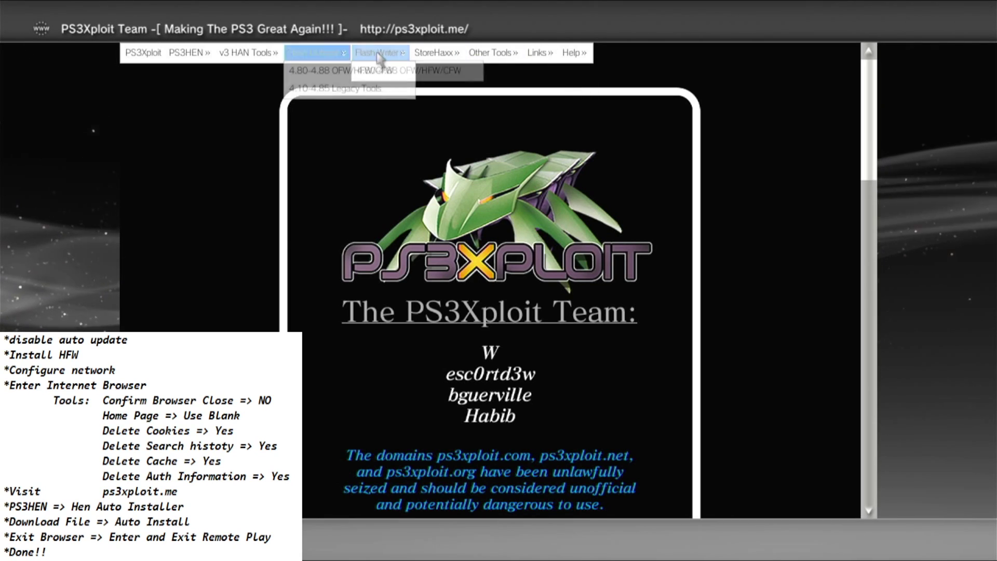
mouse_move(188, 56)
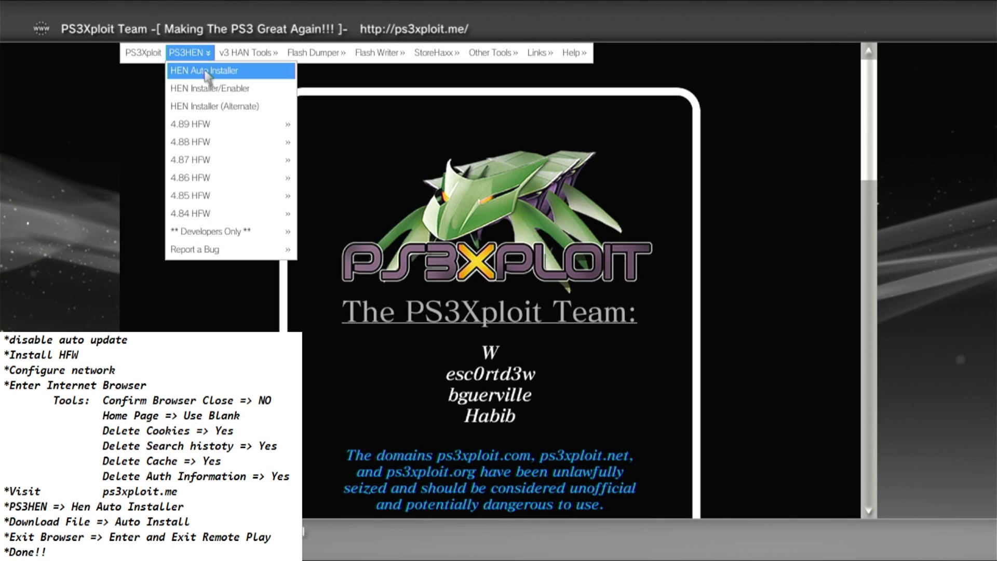
left_click(205, 72)
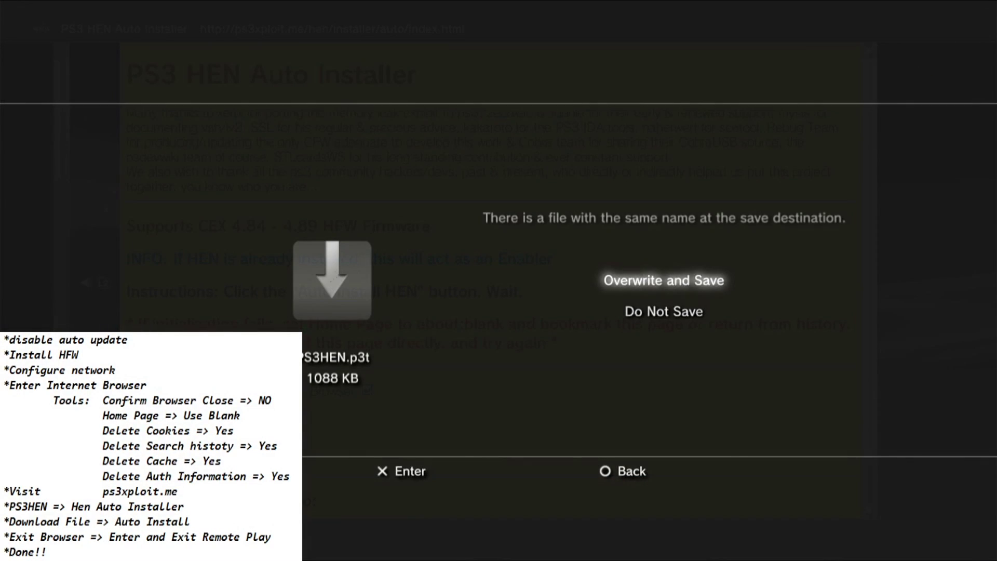
- Overwrite the existing PS3HEN.p3t and let the installer begin initializing
key("Return")
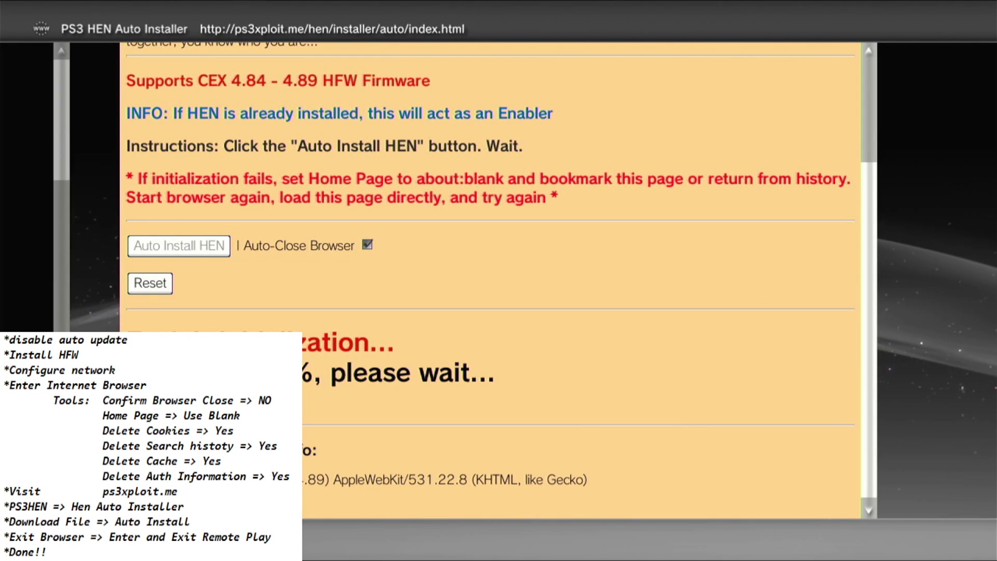
- Set the browser home page to the current HEN Auto Installer page using Tools > Home Page > Use Current
key("Menu")
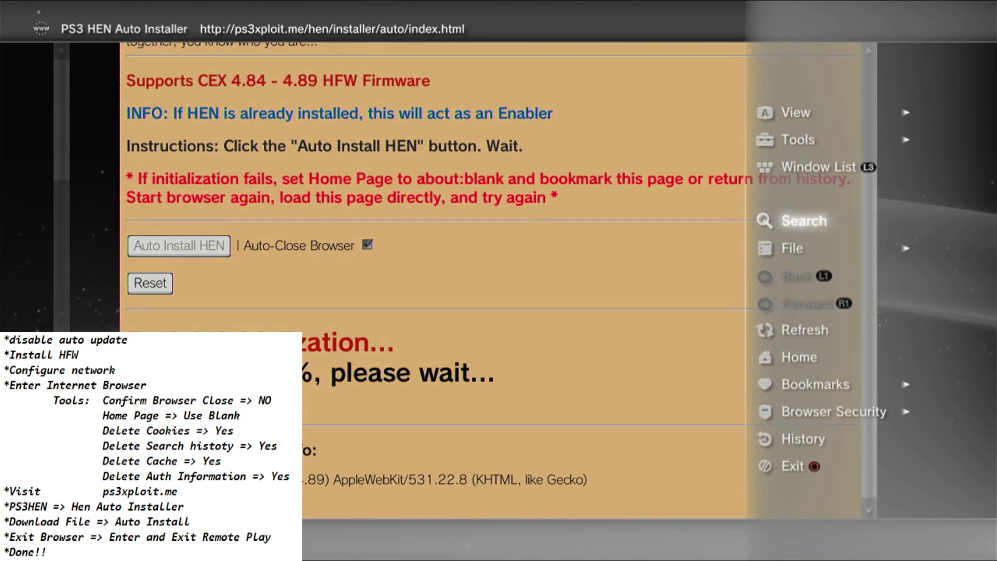
key("Right")
key("Down")
key("Down")
key("Down")
key("Down")
key("Down")
key("Down")
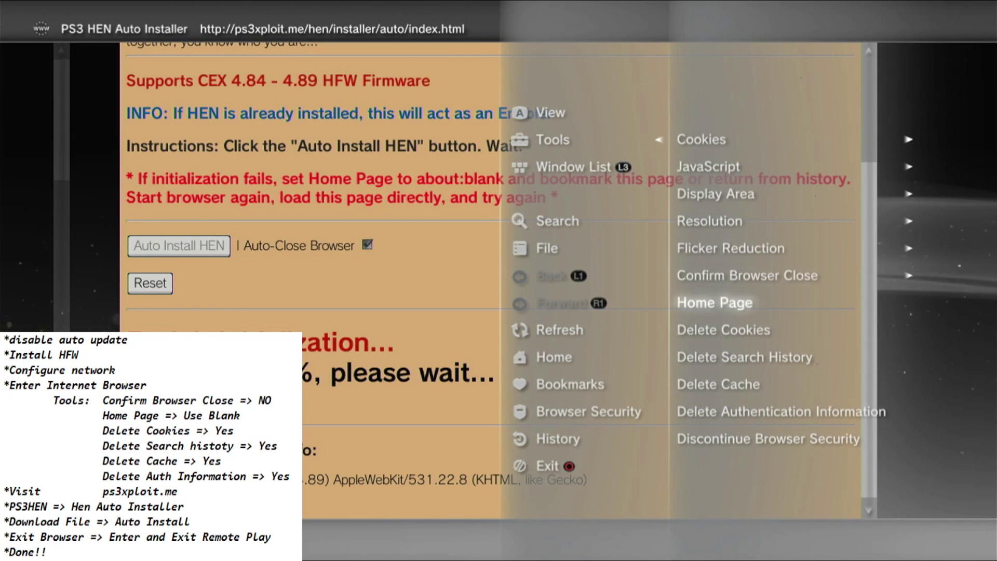
key("Return")
key("Down")
key("Down")
key("Down")
key("Up")
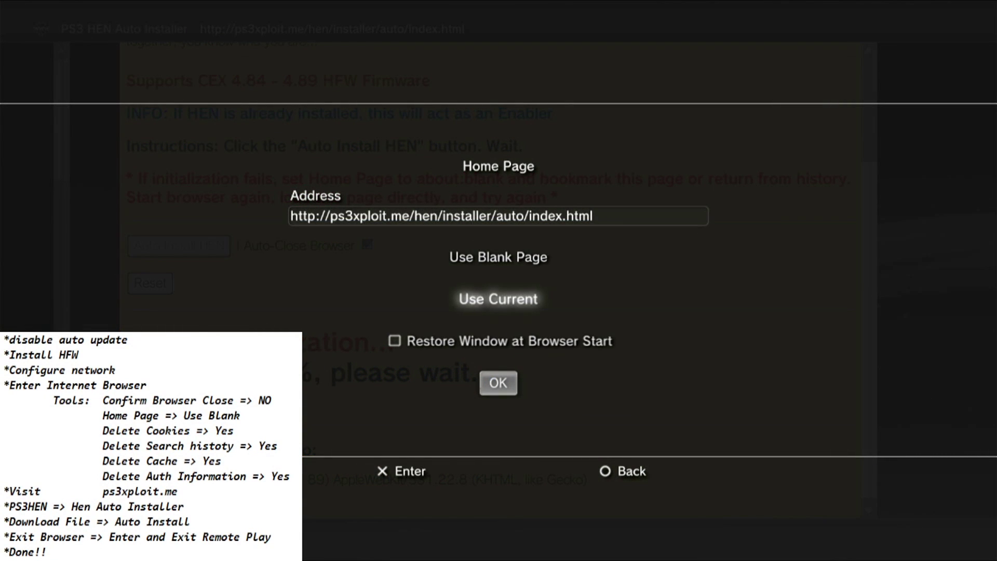
key("Down")
key("Down")
key("Return")
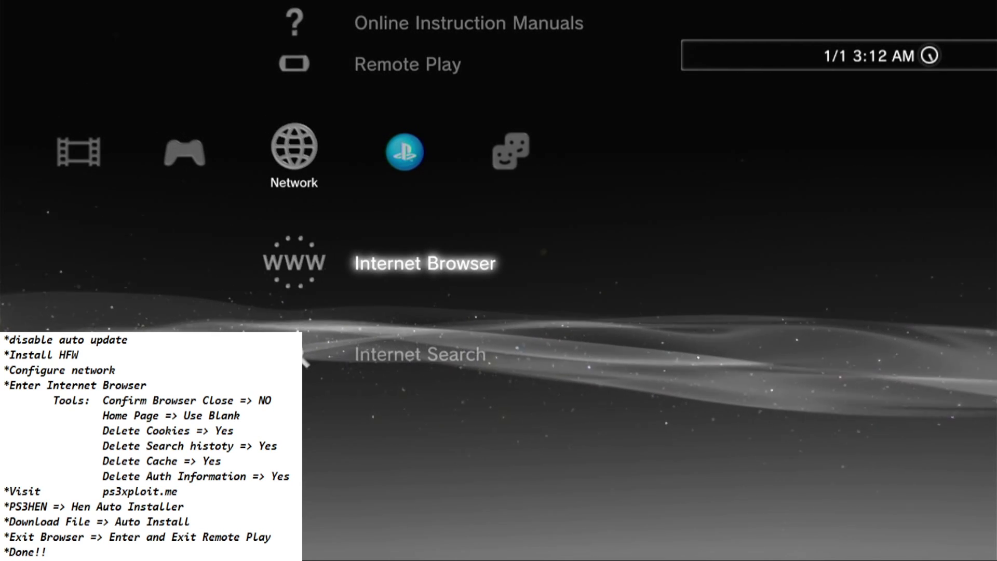
- Relaunch Internet Browser and overwrite PS3HEN.p3t so the 12 MB HEN package installs
key("Return")
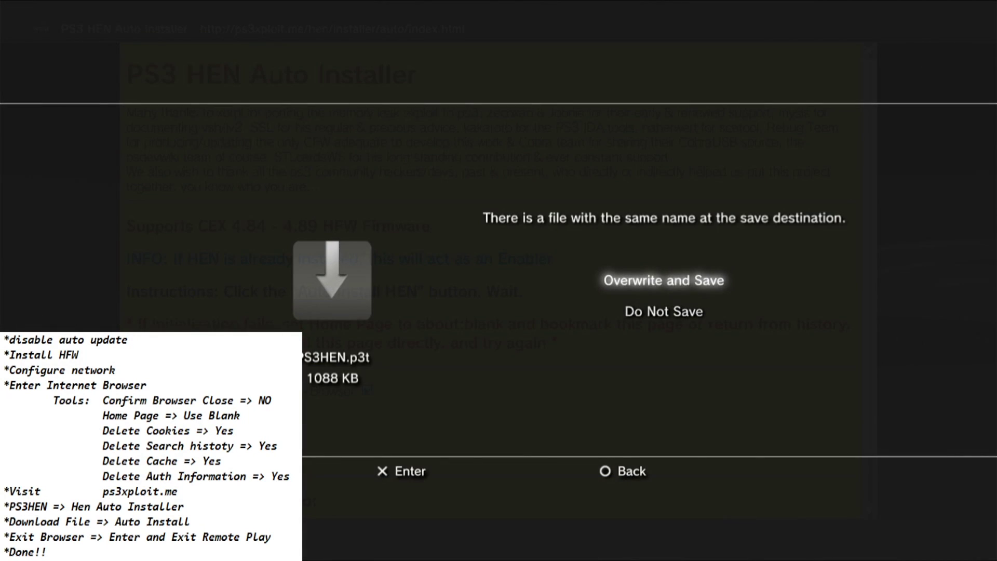
key("Return")
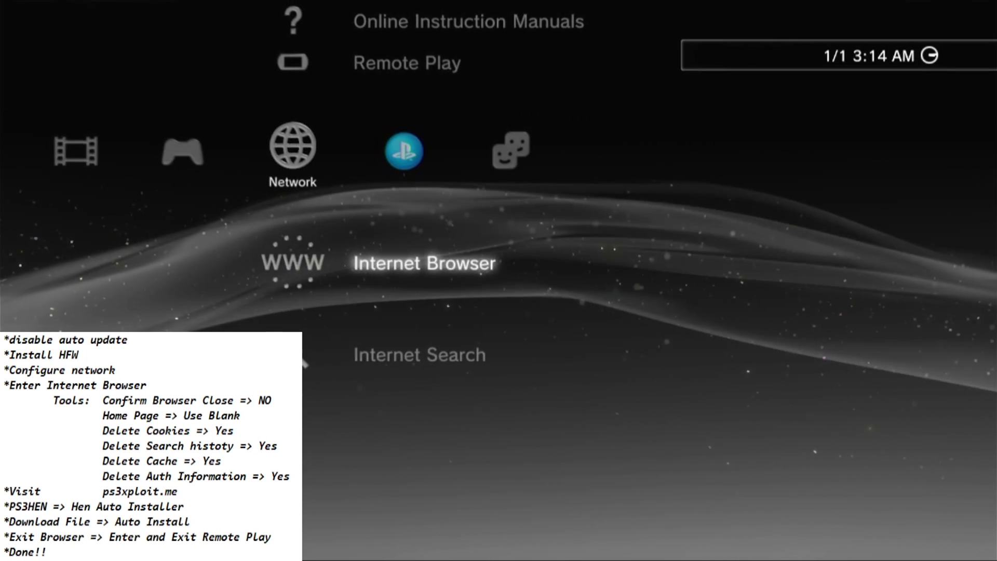
- Close the browser via Remote Play, then run Enable HEN from the Game column
key("Left")
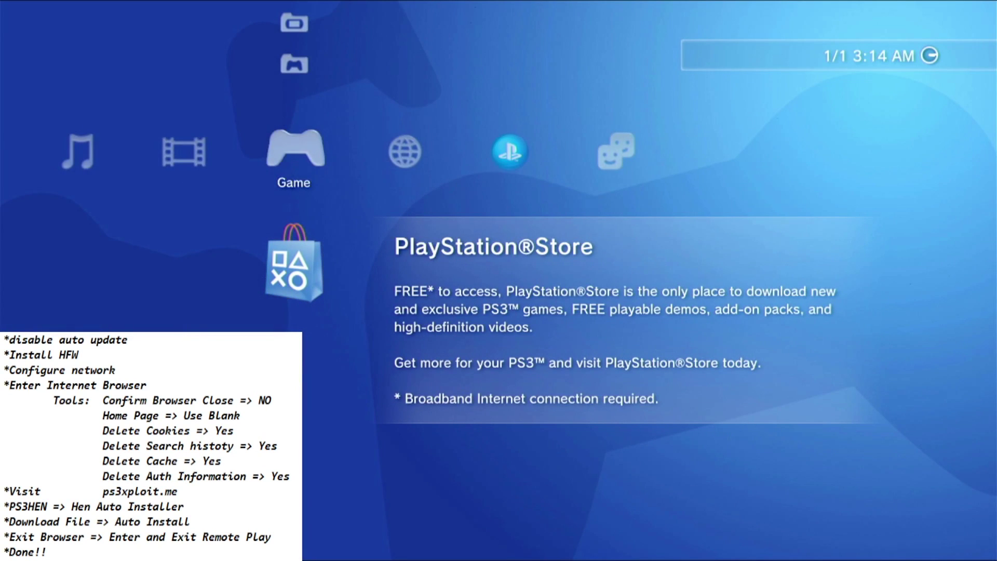
key("Right")
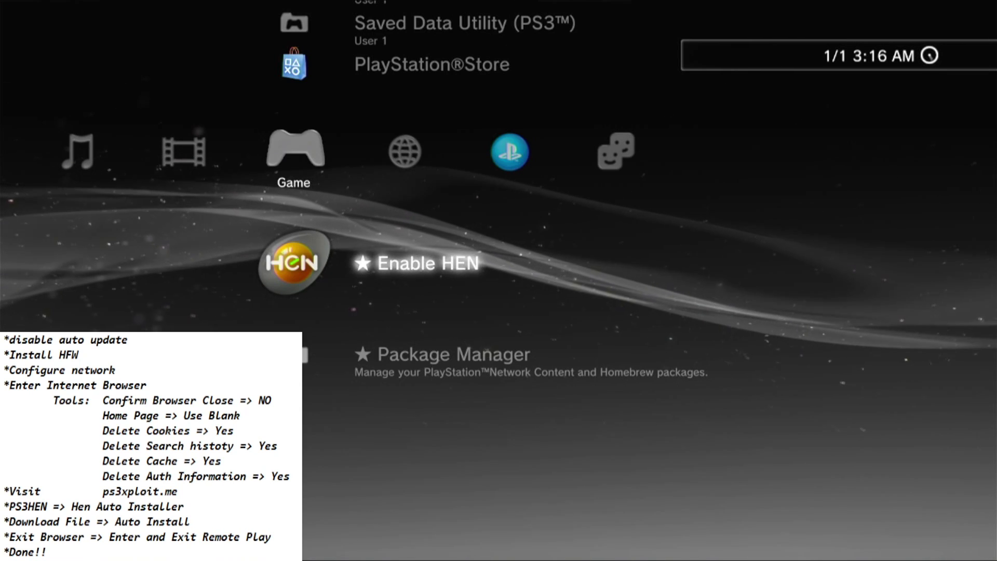
key("Return")
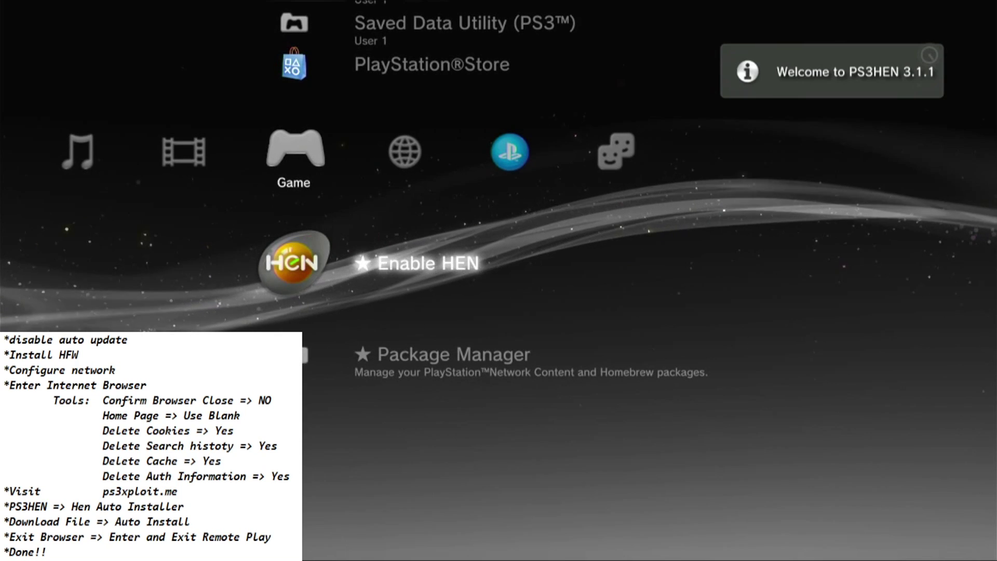
- Install WuTang_PS1.pkg through Package Manager > Install Package Files > Standard
key("Down")
key("Return")
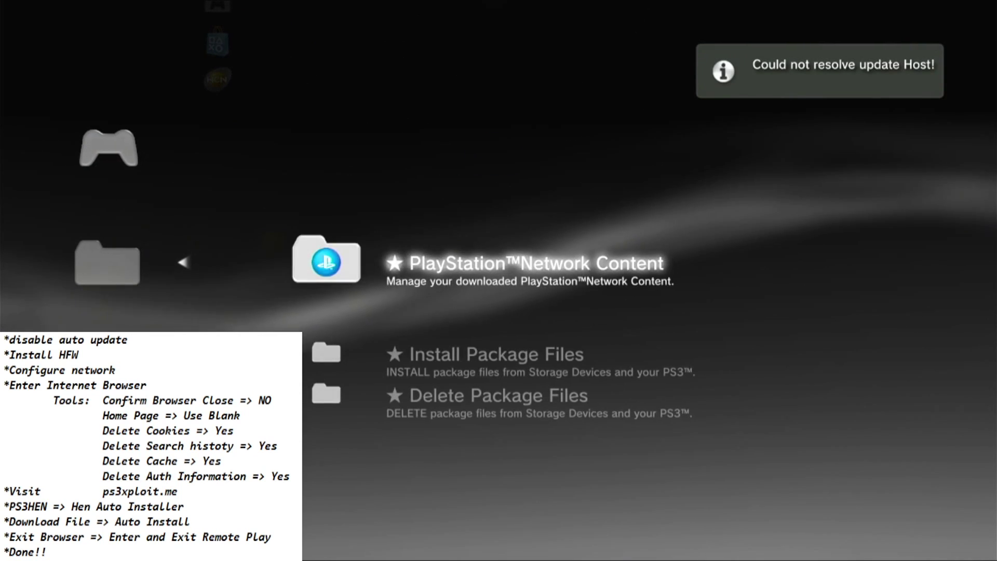
key("Down")
key("Return")
key("Down")
key("Down")
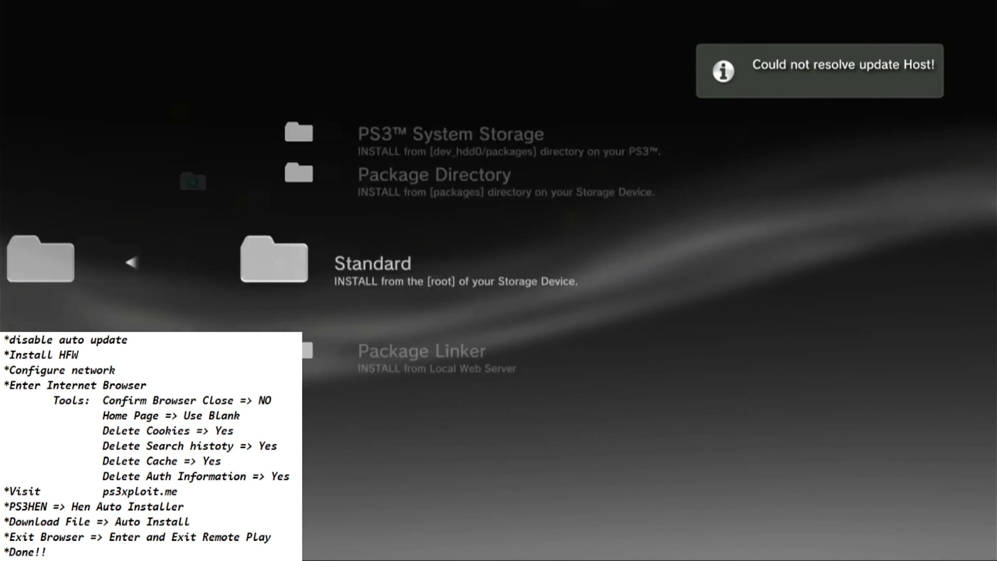
key("Return")
key("Down")
key("Down")
key("Down")
key("Down")
key("Down")
key("Down")
key("Down")
key("Down")
key("Down")
key("Down")
key("Down")
key("Down")
key("Down")
key("Down")
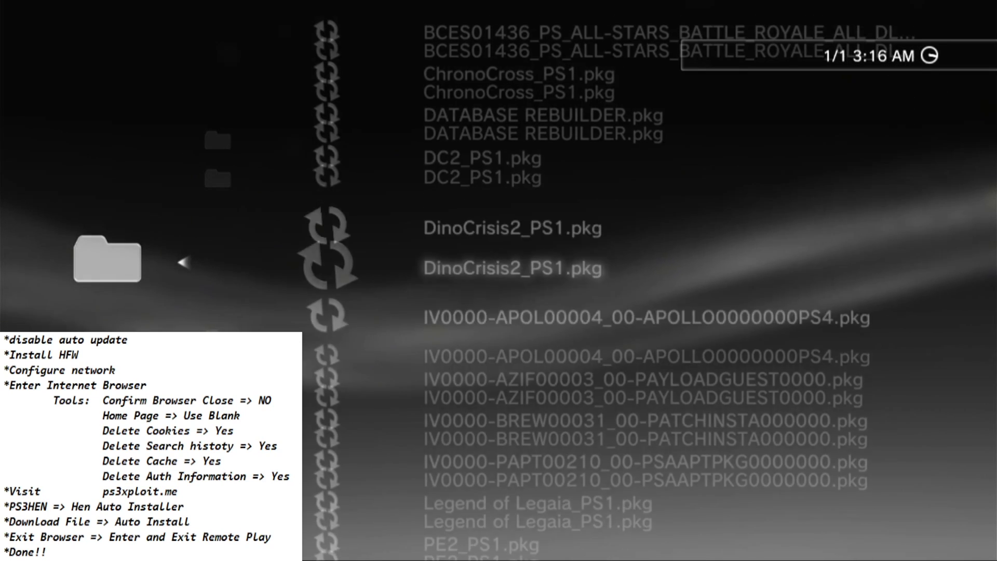
key("Return")
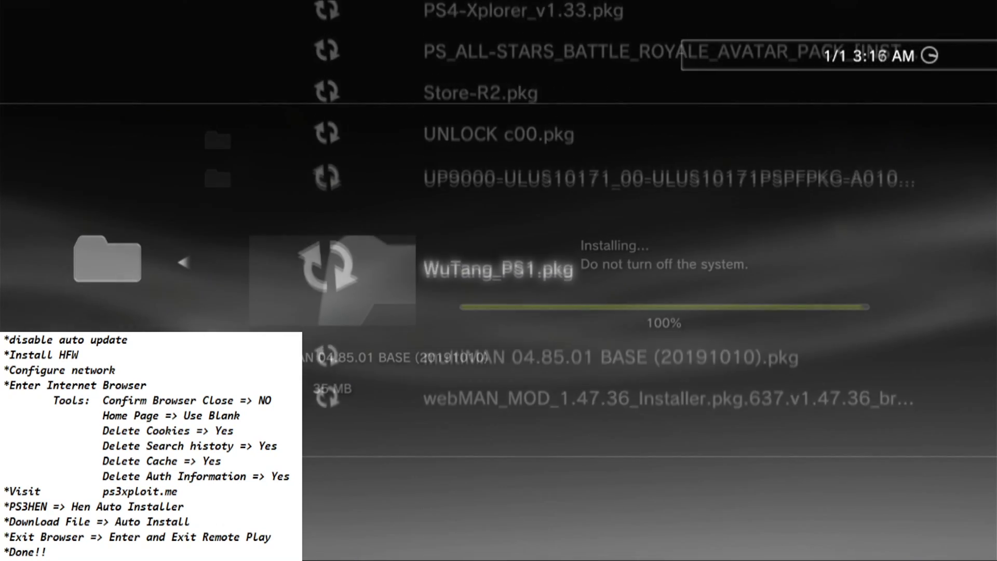